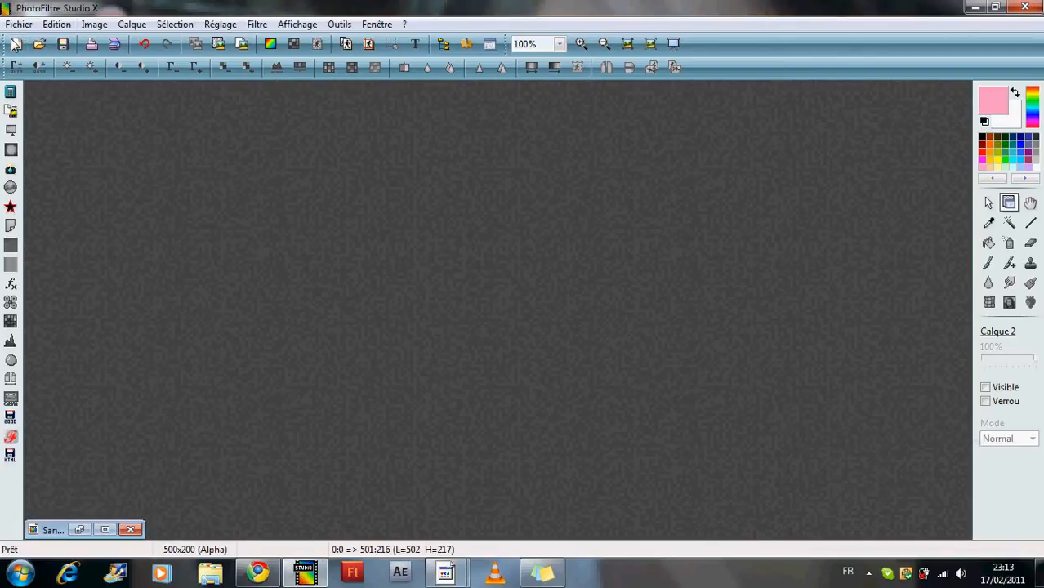
# Create a new 500 x 200 pixel image at 72 pixels/inch with automatic transparency.
pyautogui.click(19, 24)
pyautogui.click(31, 41)
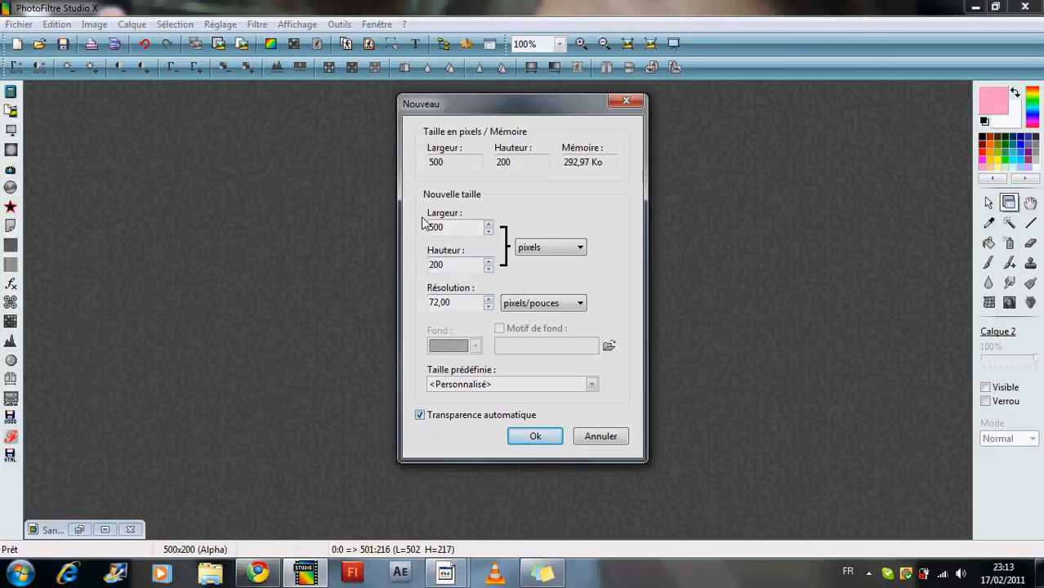
pyautogui.click(534, 438)
pyautogui.click(133, 25)
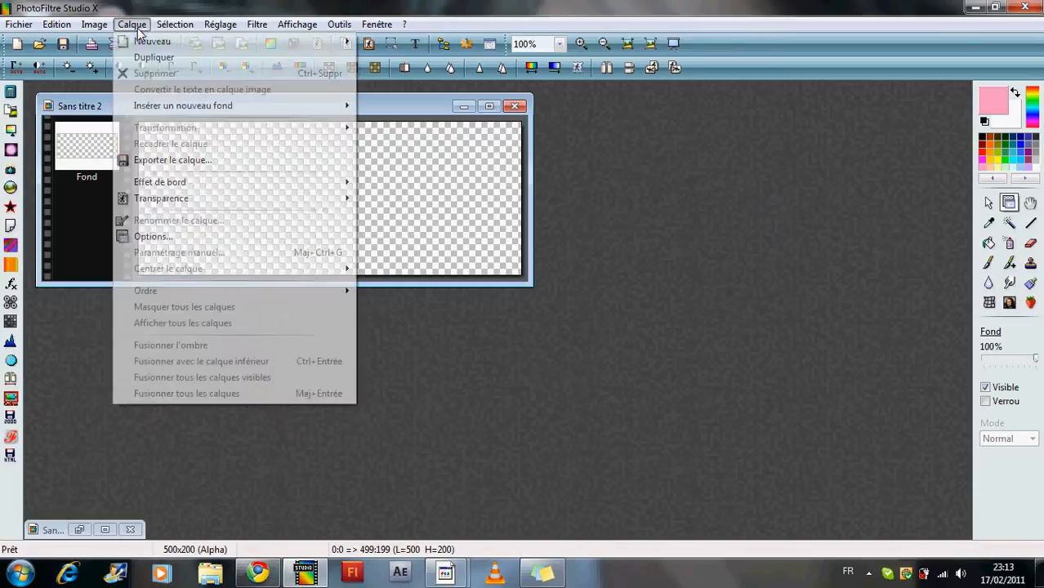
pyautogui.moveTo(205, 45)
pyautogui.click(434, 89)
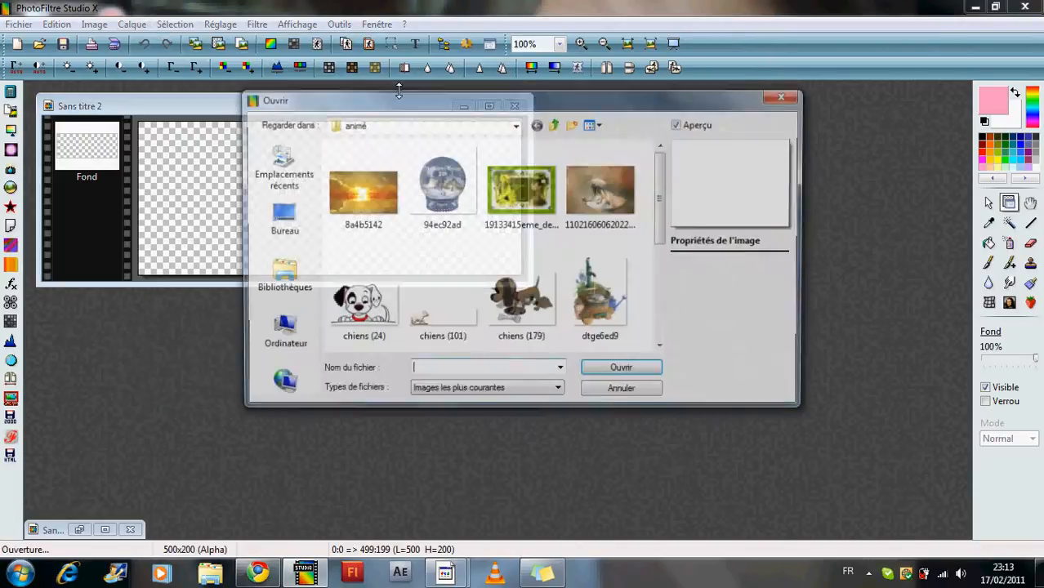
pyautogui.click(280, 227)
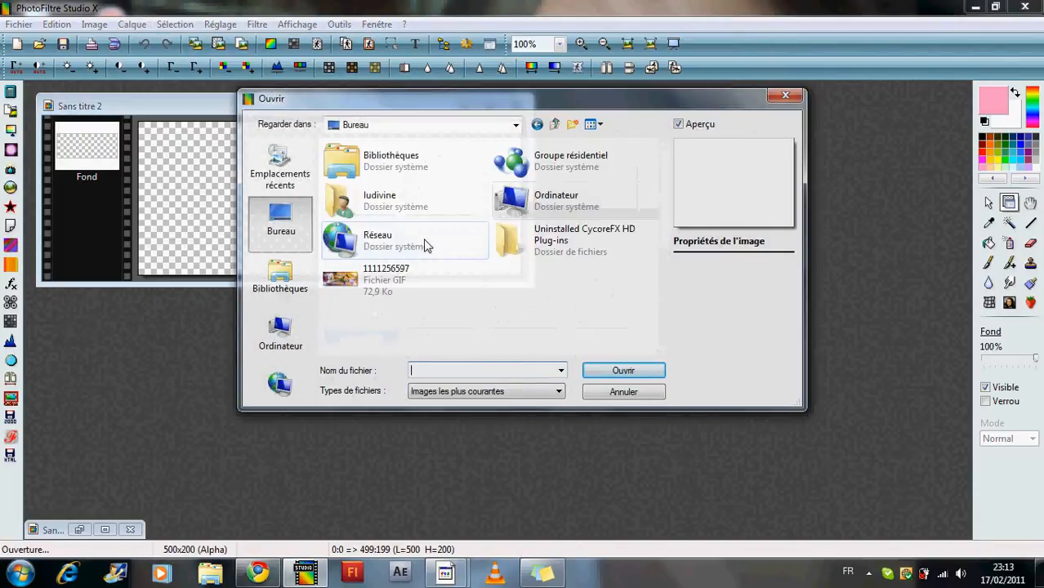
pyautogui.doubleClick(384, 288)
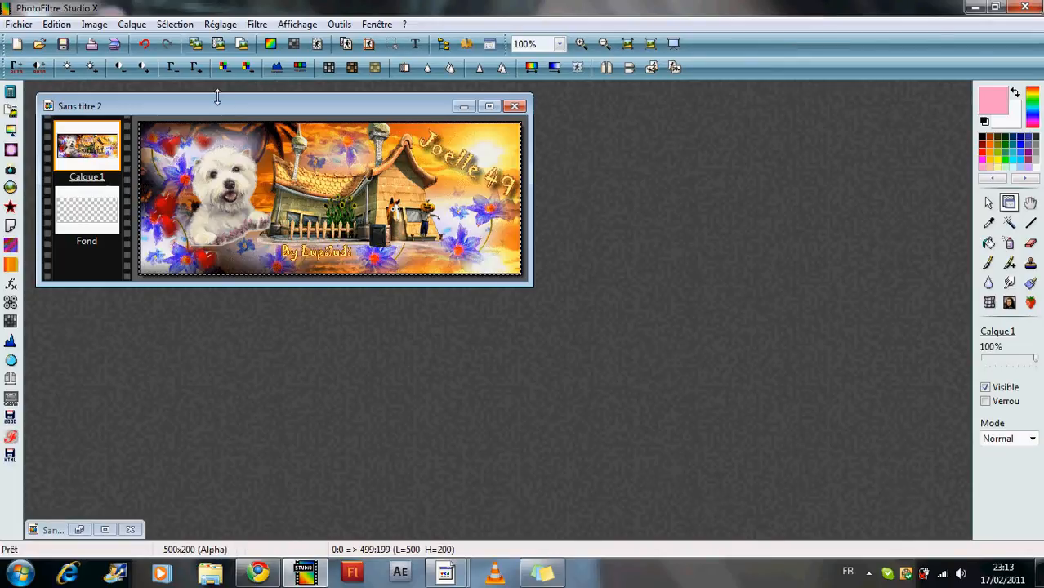
# Start the PhotoMasque filter on the image layer with the PF-Mouvement mask and enable direct preview.
pyautogui.click(257, 25)
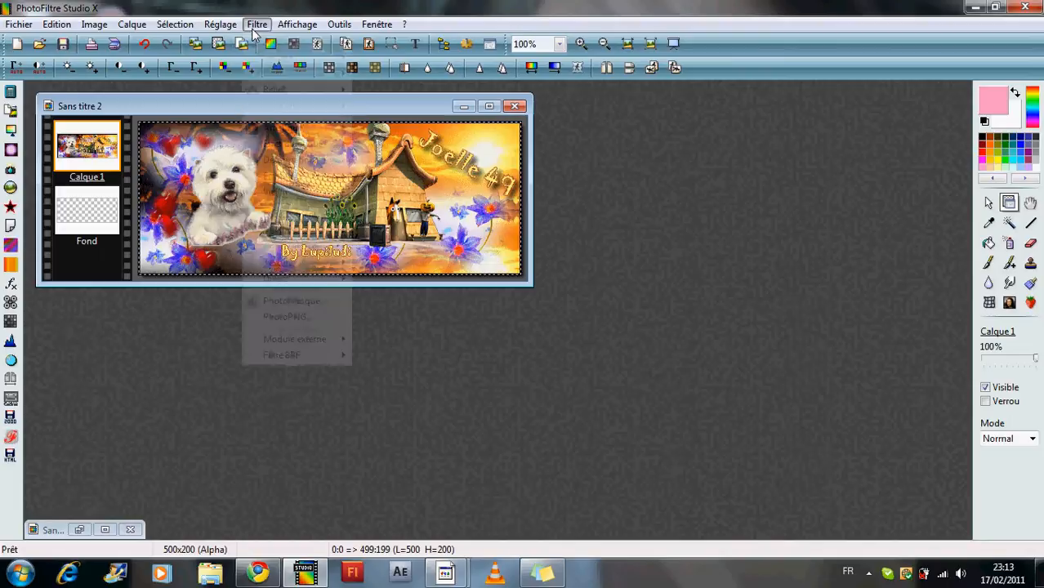
pyautogui.click(308, 302)
pyautogui.click(683, 139)
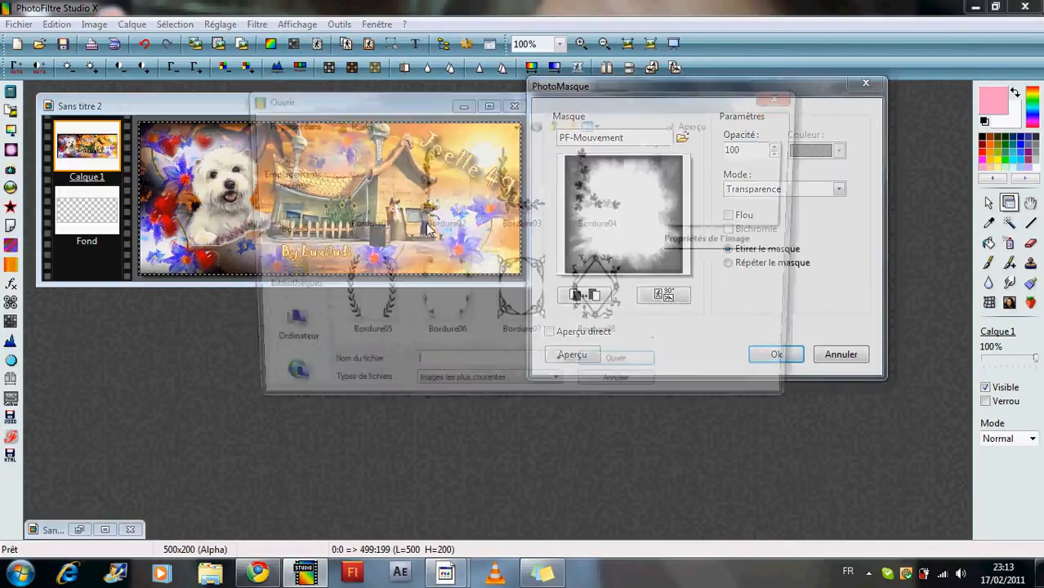
pyautogui.scroll(-1, 663, 180)
pyautogui.moveTo(663, 172); pyautogui.dragTo(670, 308)
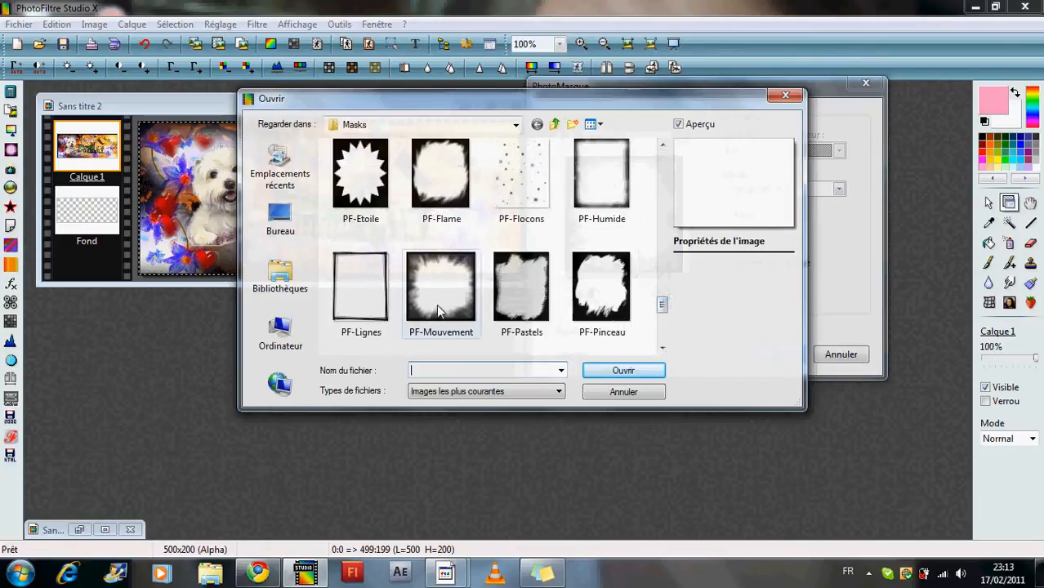
pyautogui.click(599, 393)
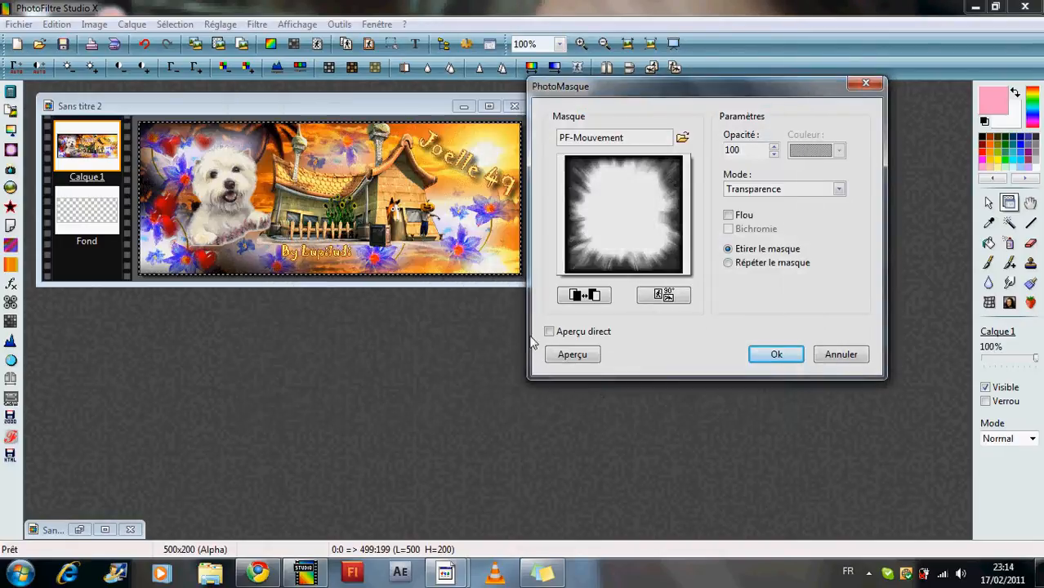
pyautogui.click(550, 332)
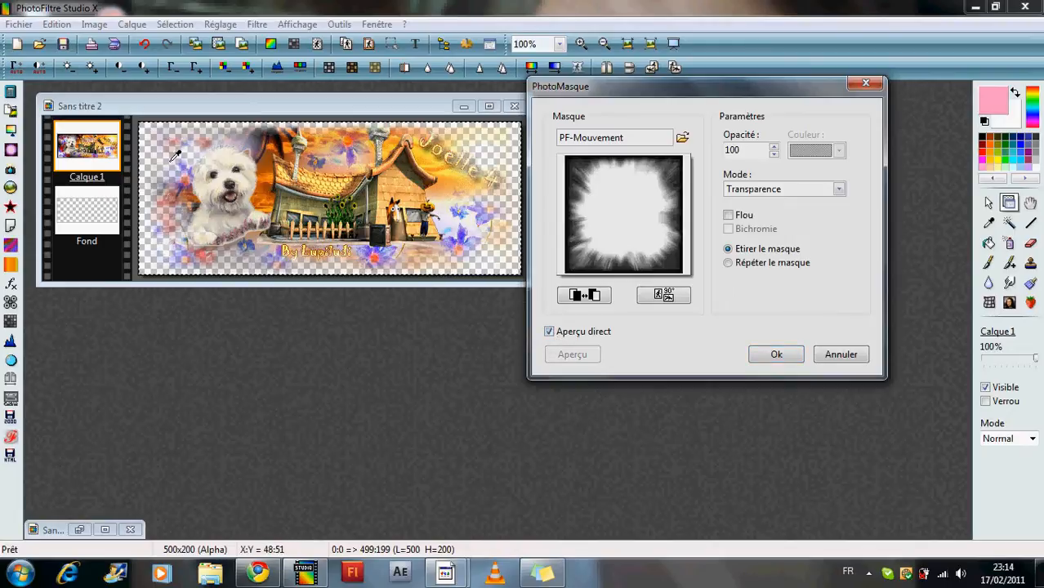
# Try inverting the mask and rotating it through a full turn, returning it to its original orientation.
pyautogui.click(573, 297)
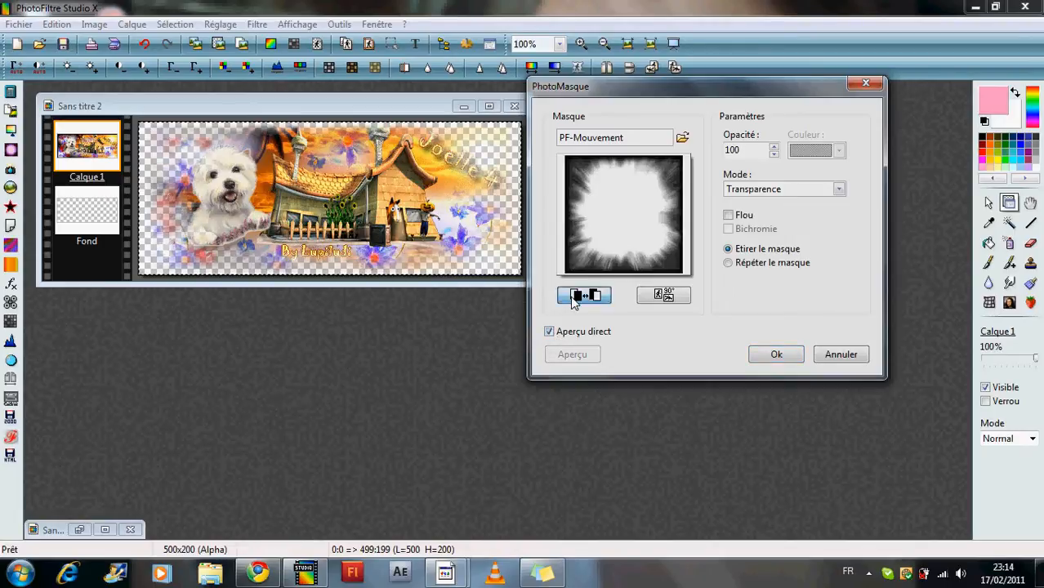
pyautogui.click(573, 299)
pyautogui.click(675, 299)
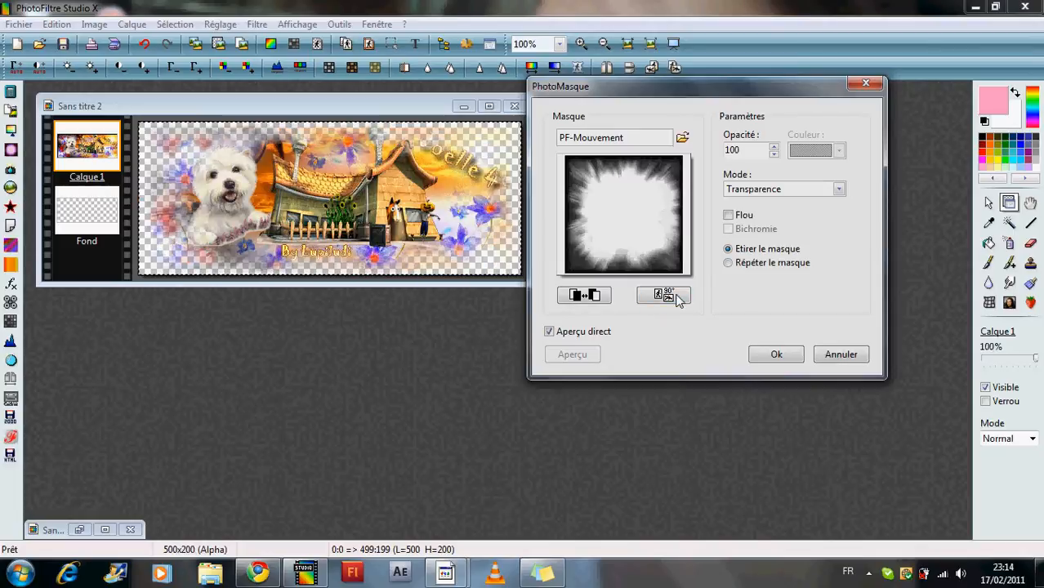
pyautogui.click(675, 299)
pyautogui.click(675, 299)
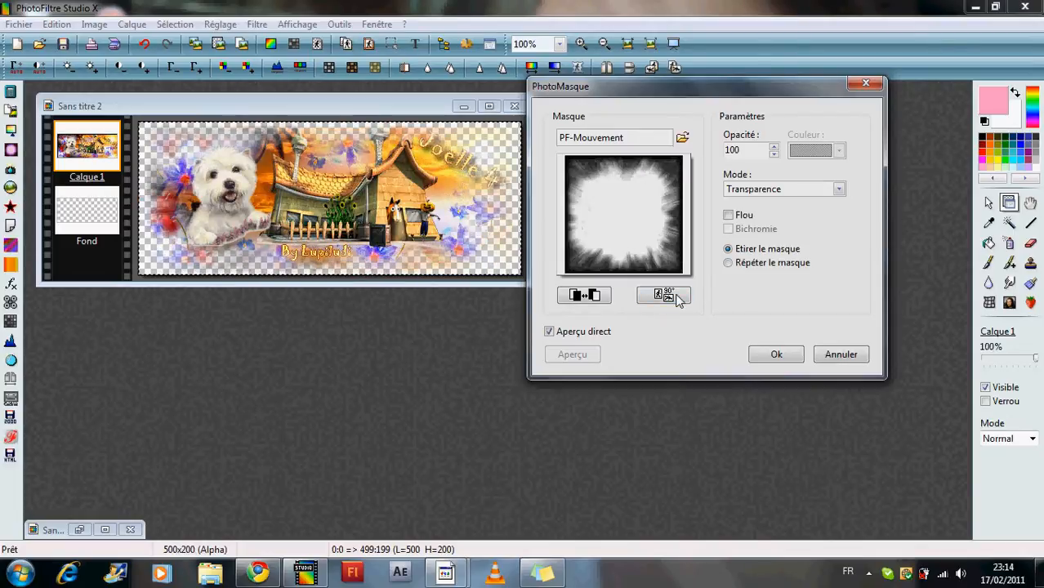
pyautogui.click(675, 299)
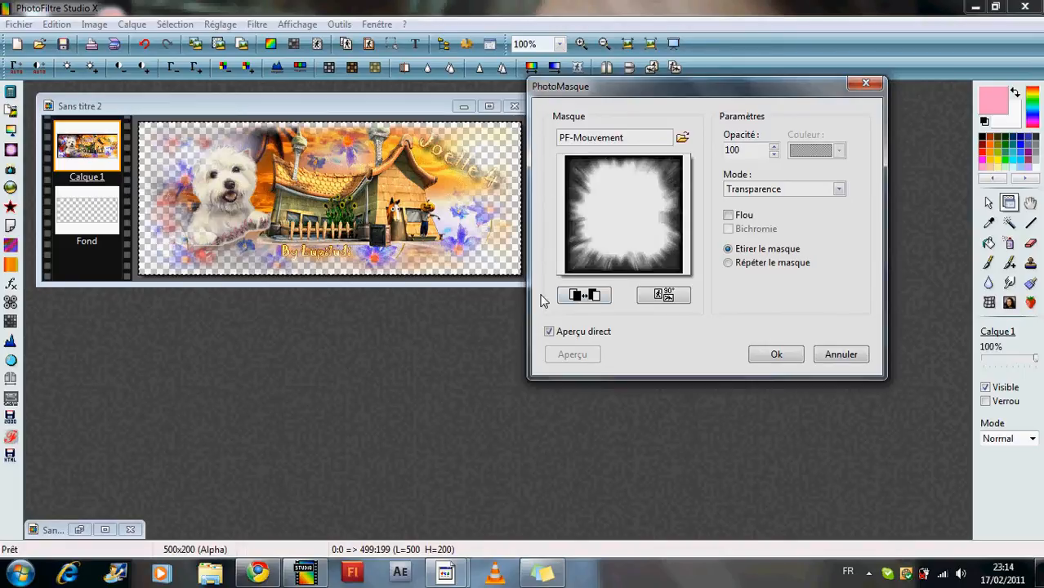
pyautogui.click(584, 299)
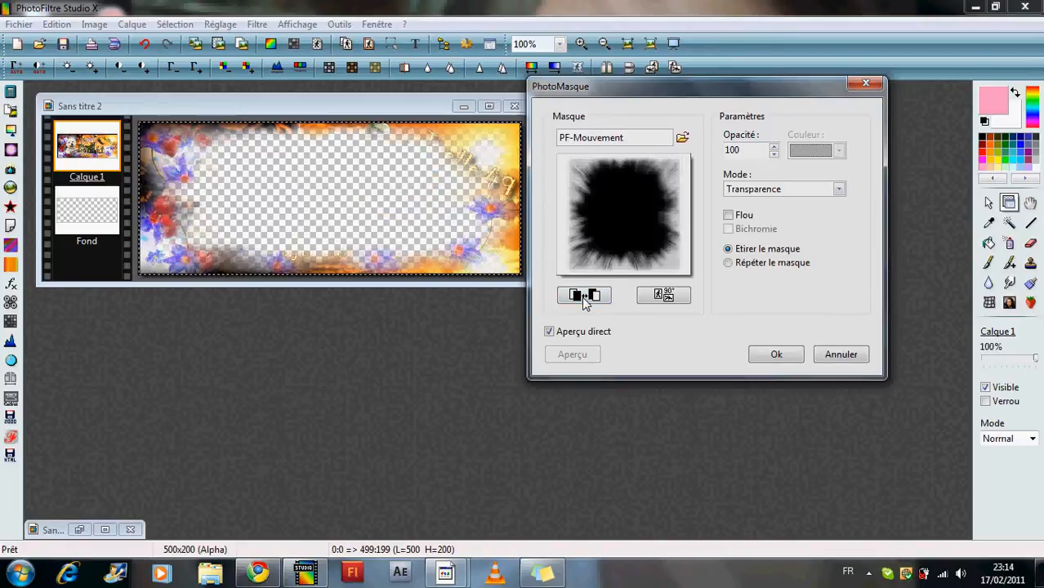
pyautogui.click(584, 299)
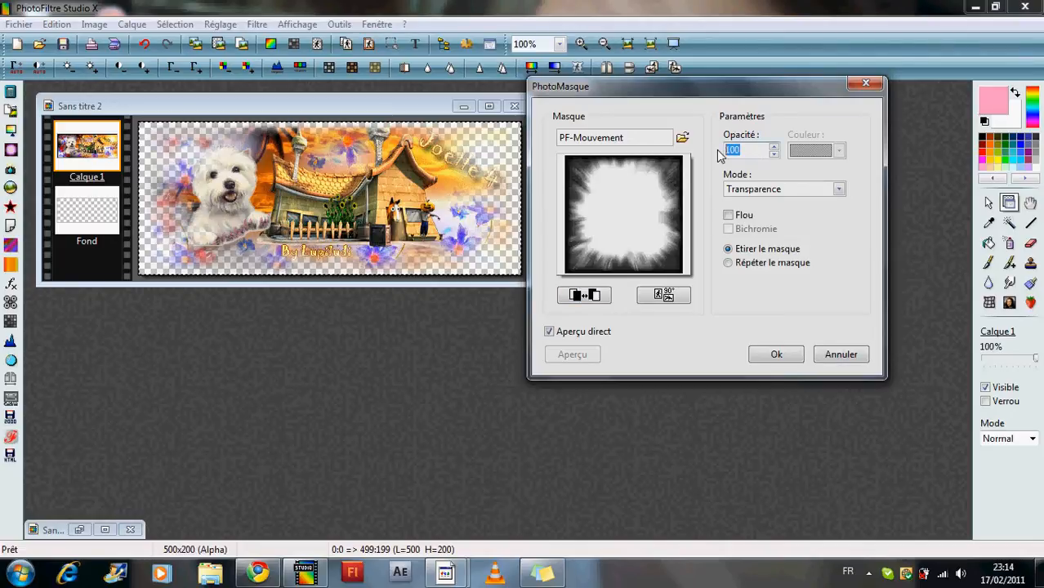
# Try a mask opacity of 20, restore it to 100, and try repeating the mask across the image.
pyautogui.write('20')
pyautogui.doubleClick(717, 148)
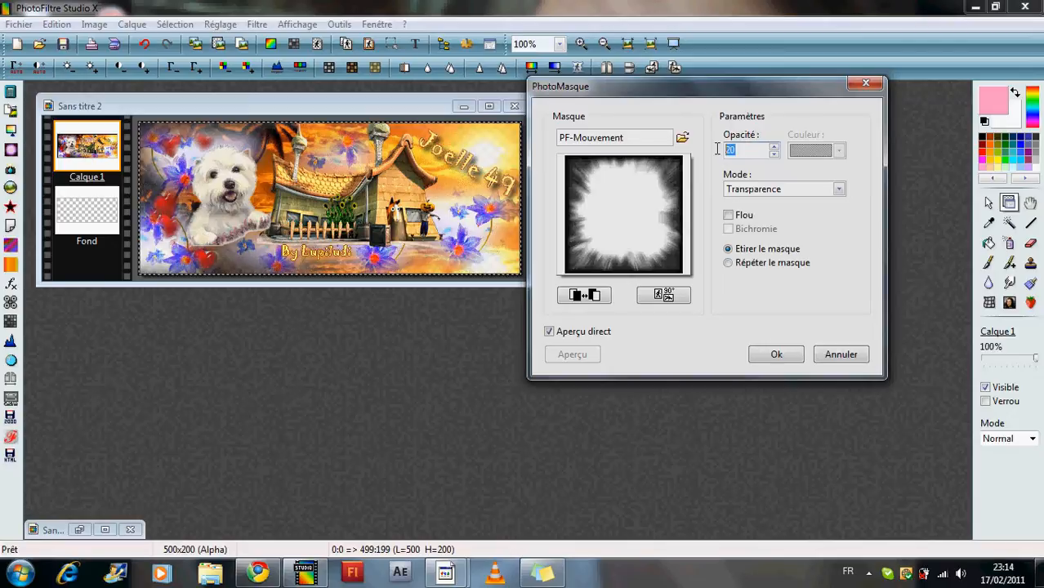
pyautogui.write('100')
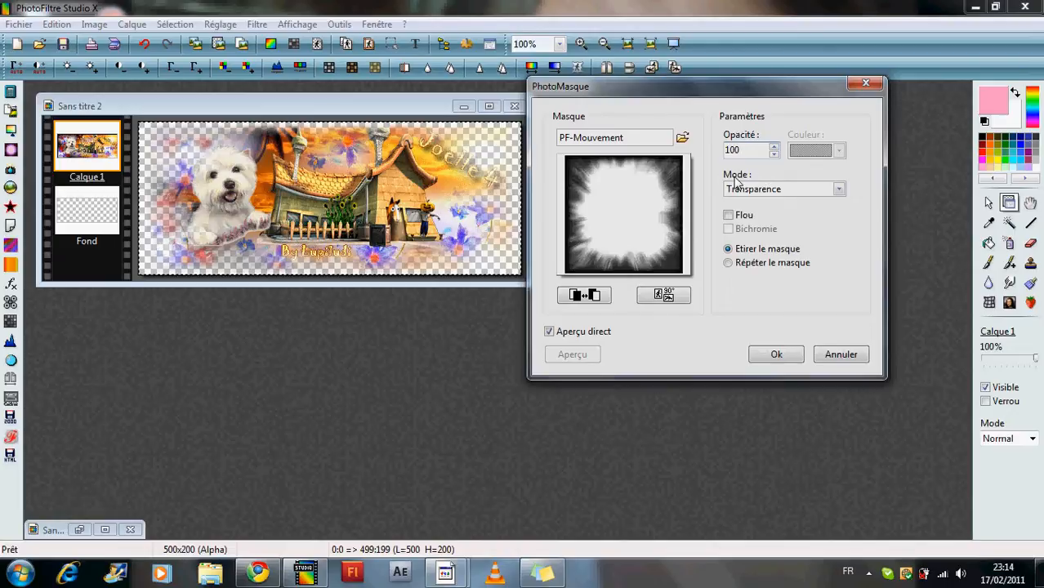
pyautogui.click(729, 216)
pyautogui.click(730, 264)
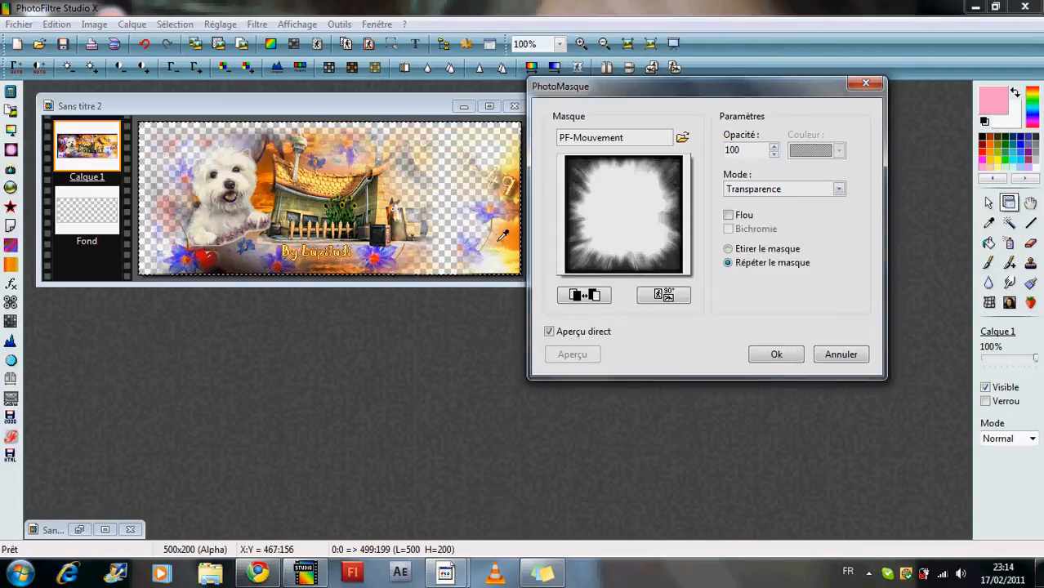
# Set the mask to stretch over the whole image and apply the PhotoMasque filter.
pyautogui.click(729, 249)
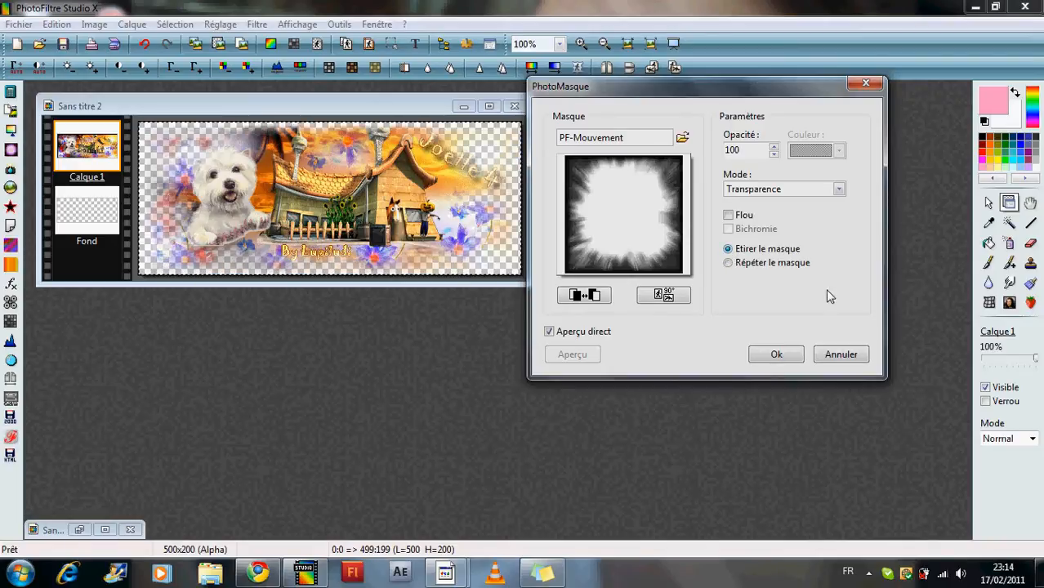
pyautogui.click(791, 357)
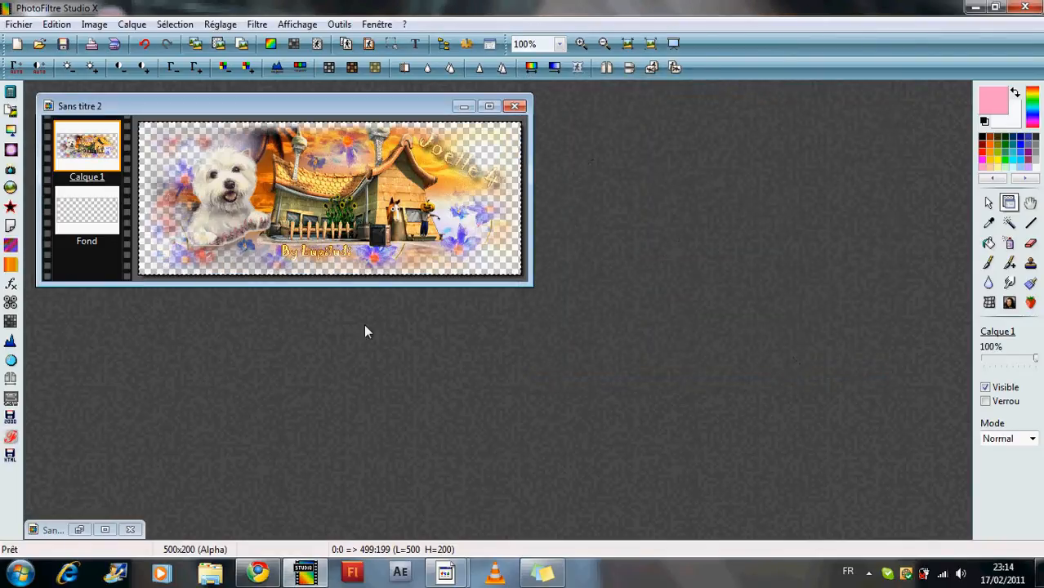
# Open the animated image oiseaux (89).gif beside the banner and enlarge the banner's window to make room for more layers.
pyautogui.click(39, 44)
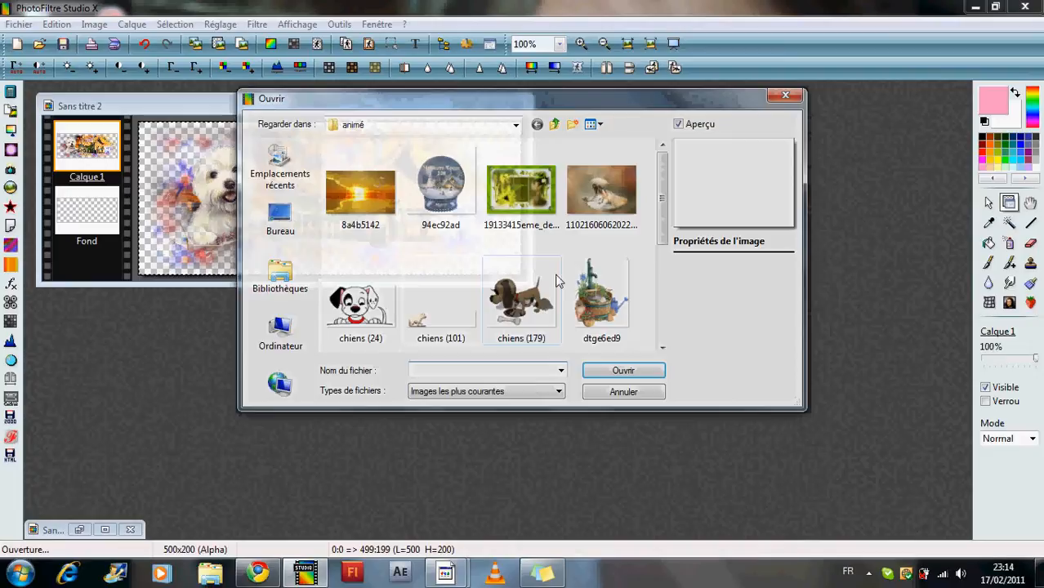
pyautogui.moveTo(663, 193); pyautogui.dragTo(666, 295)
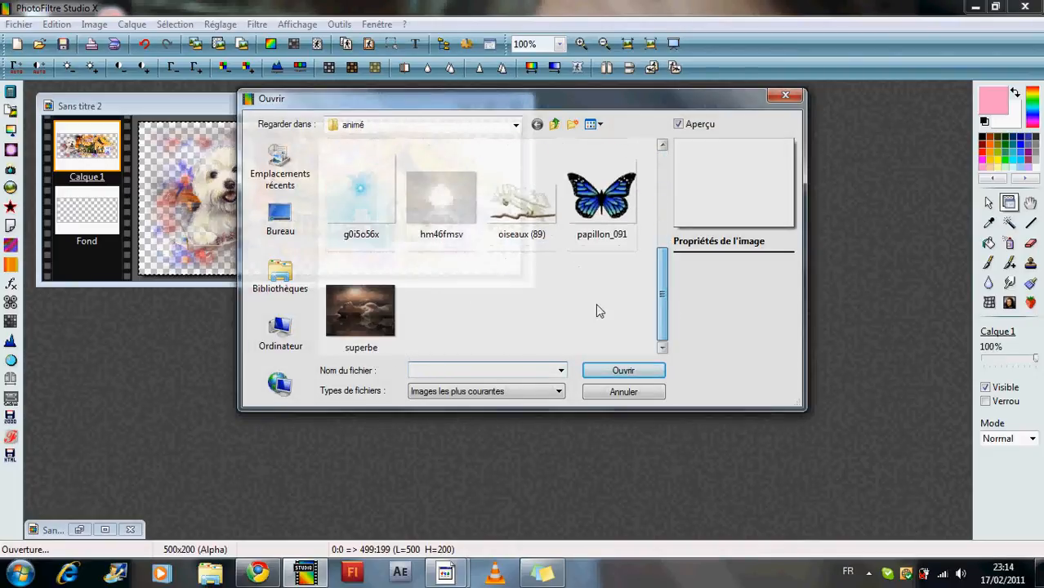
pyautogui.doubleClick(509, 219)
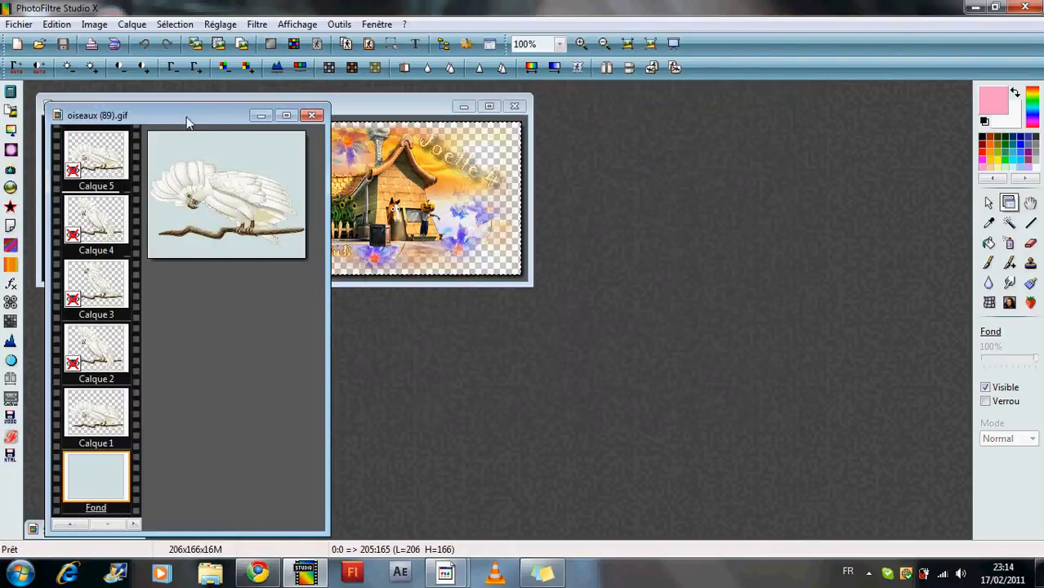
pyautogui.moveTo(185, 107); pyautogui.dragTo(732, 92)
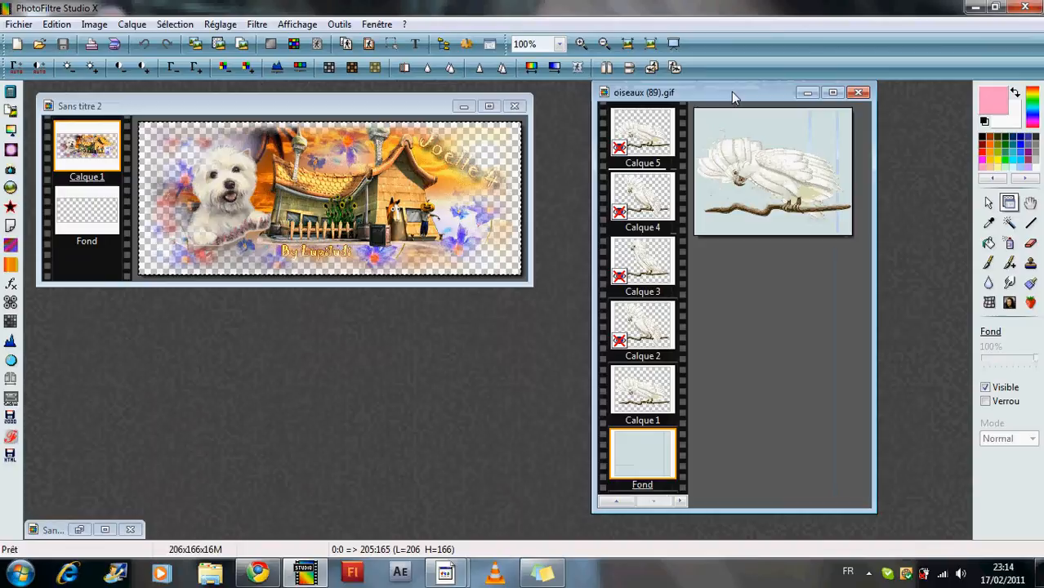
pyautogui.click(618, 502)
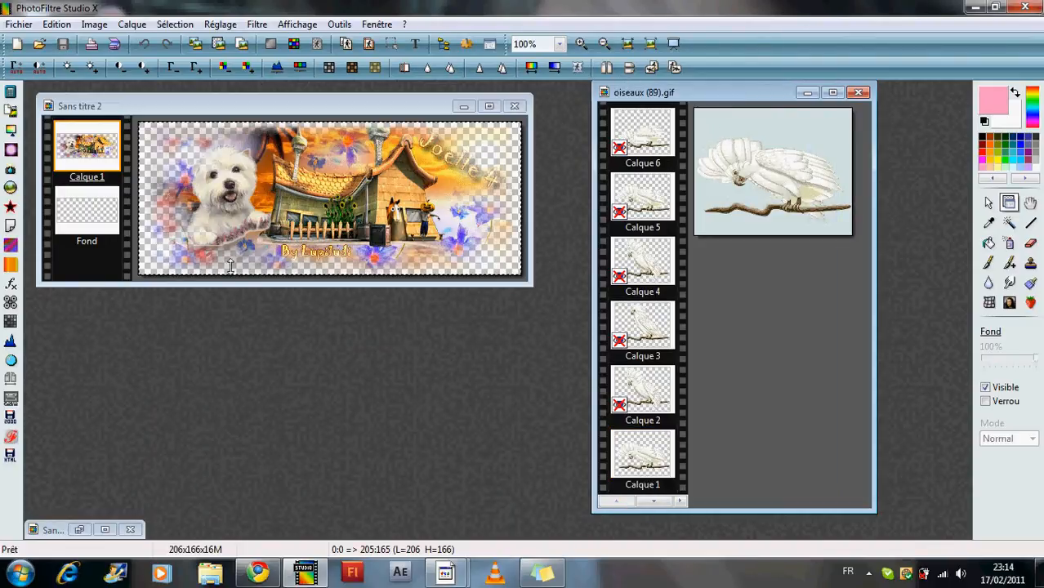
pyautogui.moveTo(248, 283); pyautogui.dragTo(249, 521)
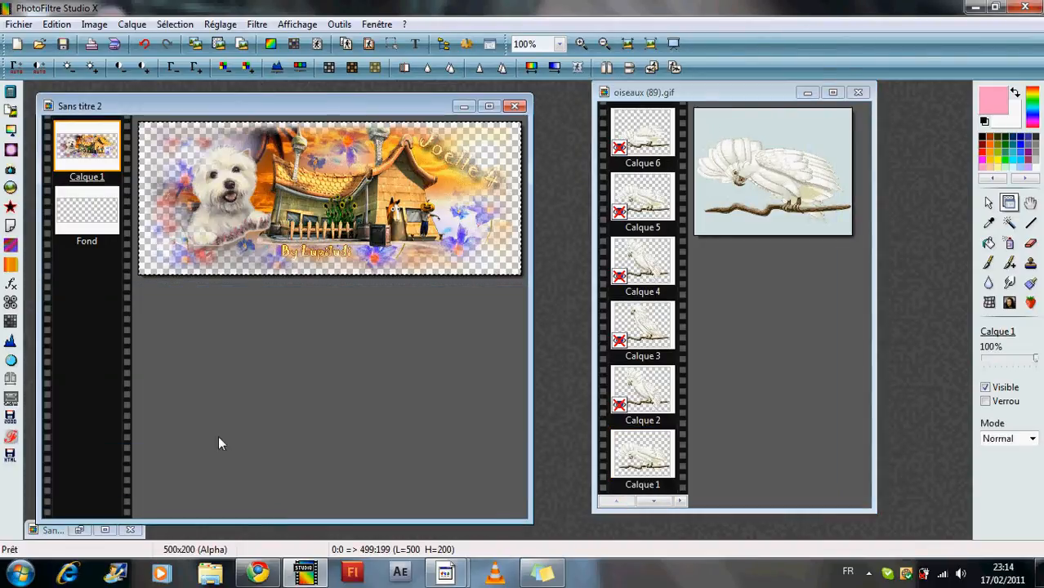
# Duplicate the masked banner layer Calque 1 once.
pyautogui.rightClick(80, 168)
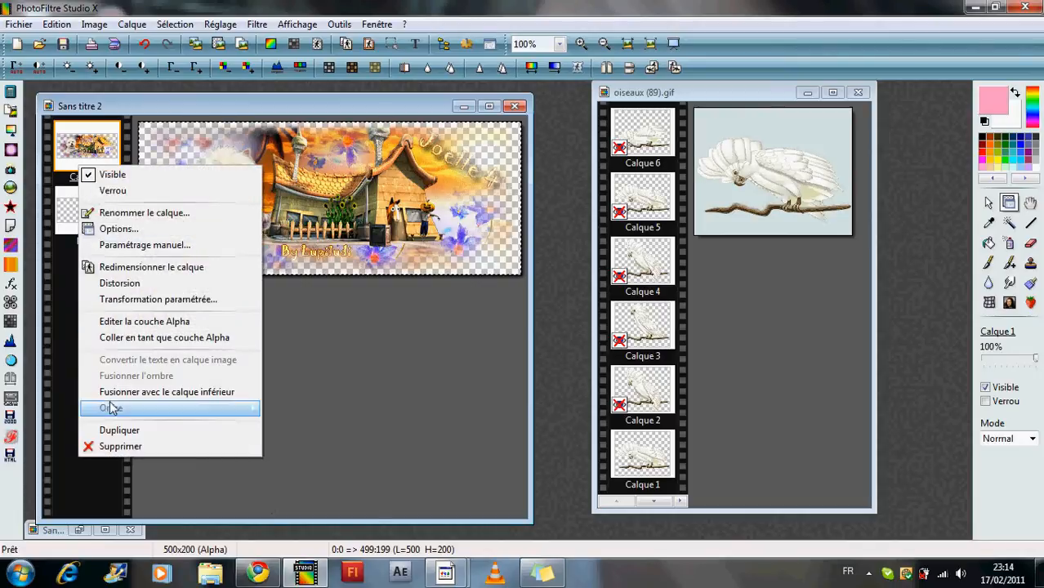
pyautogui.click(118, 430)
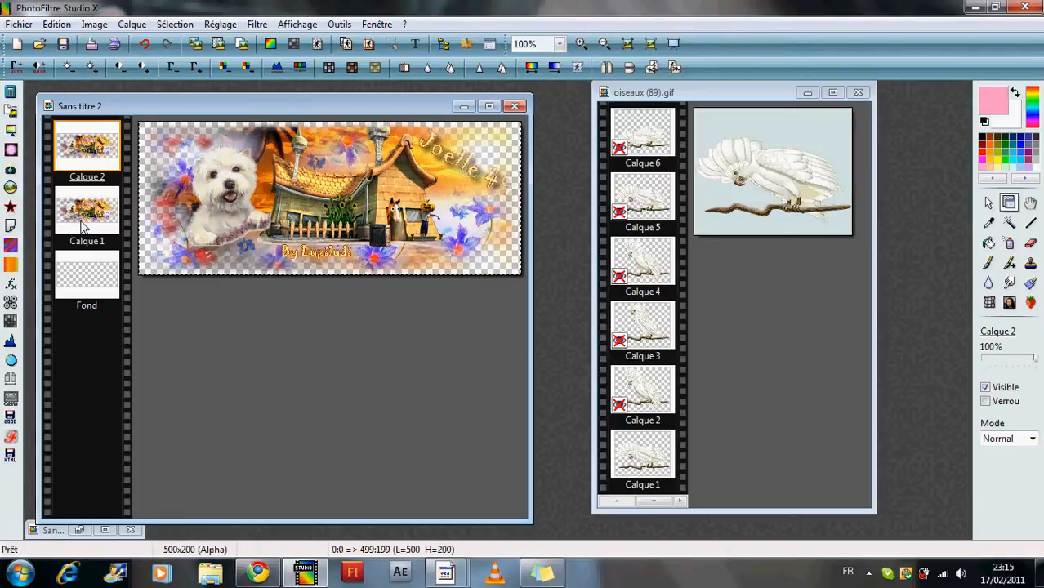
pyautogui.hotkey('ctrl', 'd')
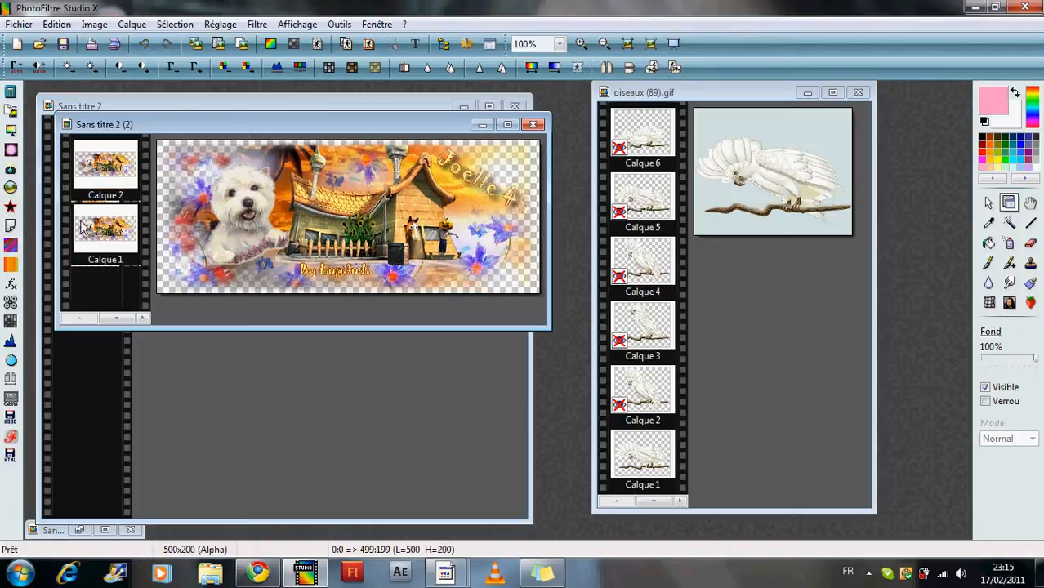
pyautogui.click(533, 125)
pyautogui.click(562, 331)
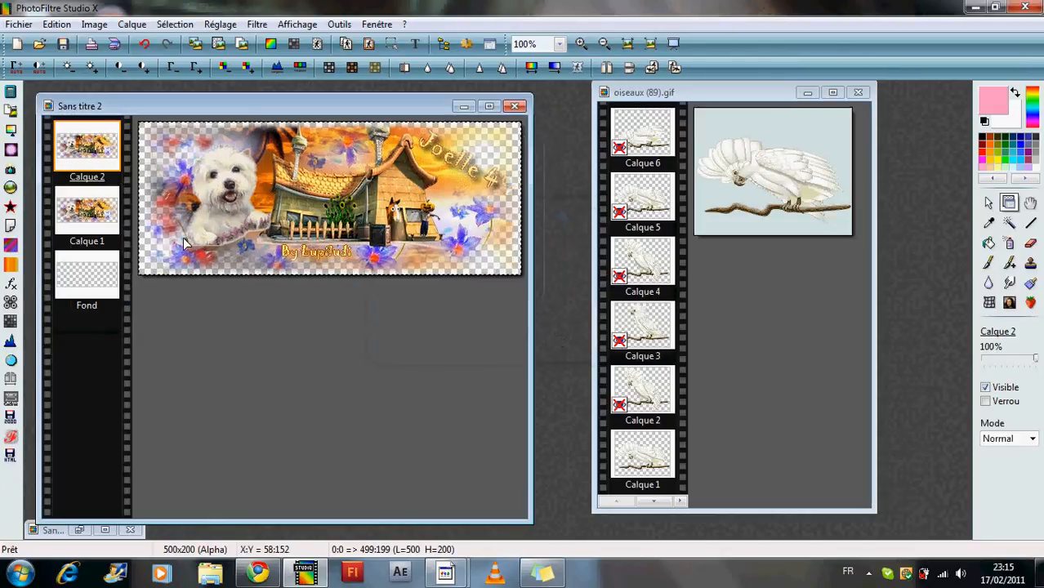
# Duplicate the topmost banner layer three more times, up to Calque 5.
pyautogui.rightClick(80, 157)
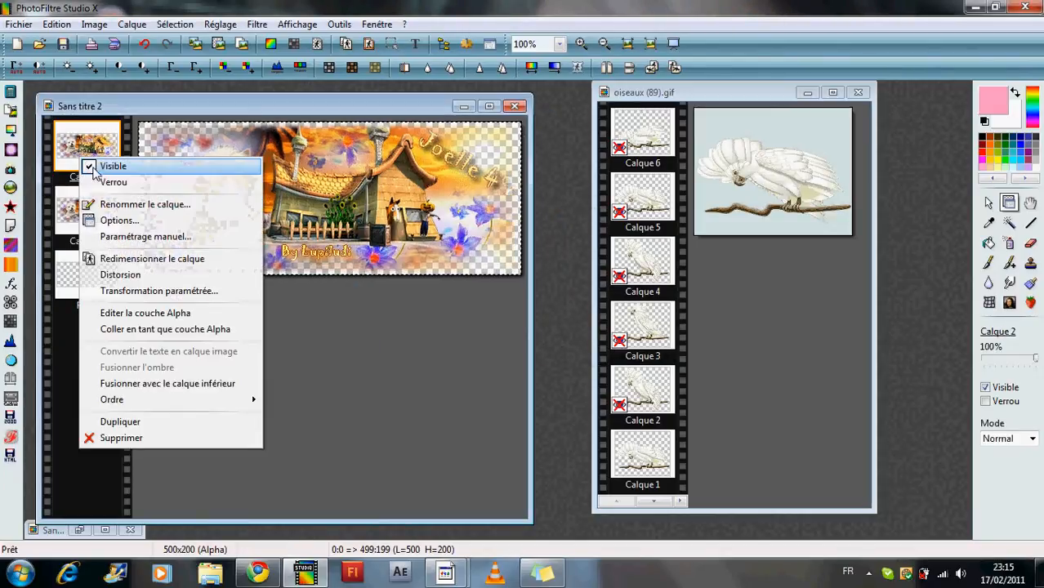
pyautogui.click(161, 423)
pyautogui.rightClick(82, 167)
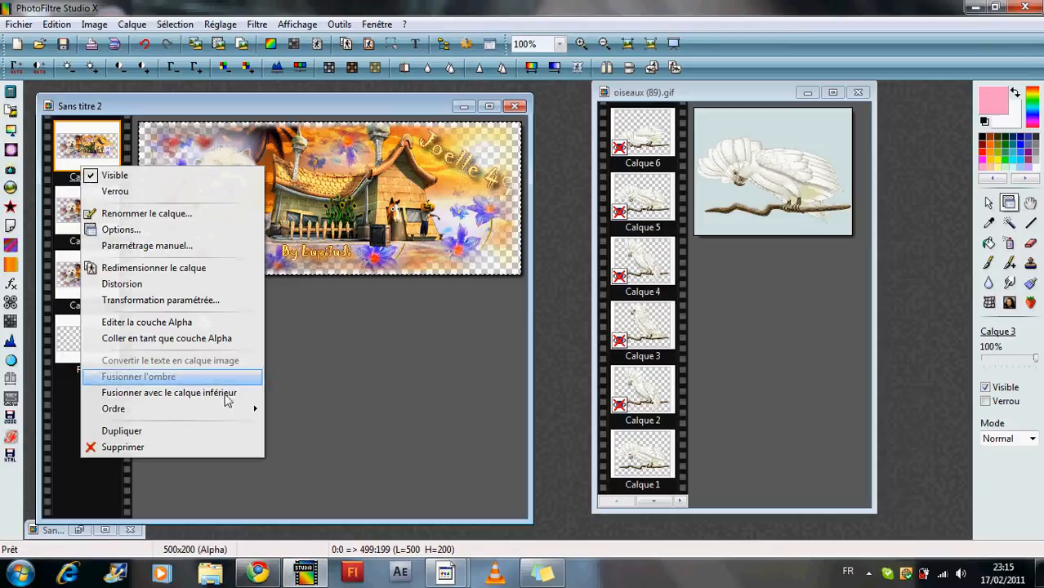
pyautogui.click(184, 433)
pyautogui.rightClick(72, 145)
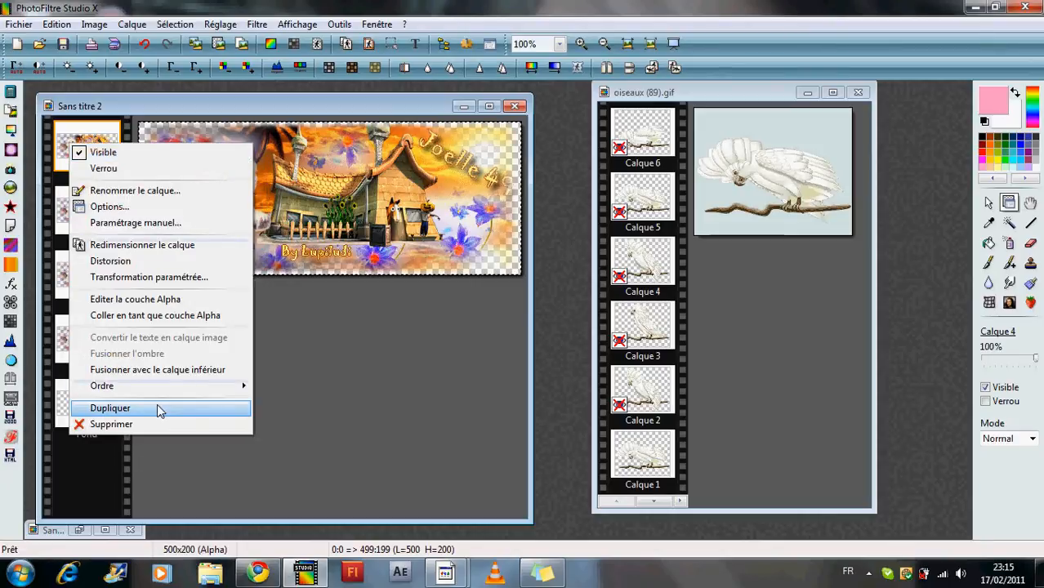
pyautogui.click(160, 409)
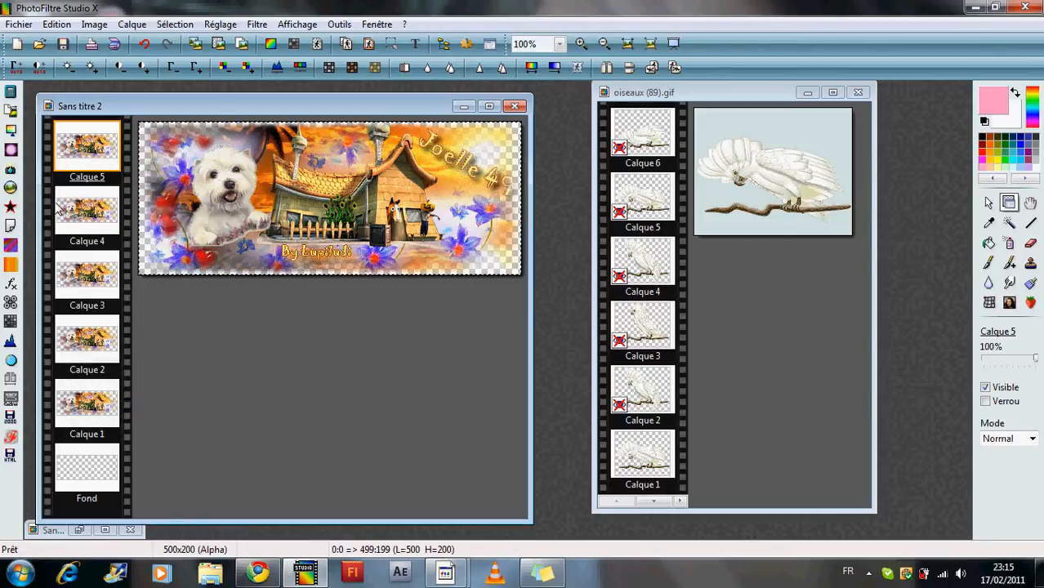
# Duplicate the topmost banner layer once more so that the banner has layers up to Calque 6.
pyautogui.rightClick(72, 169)
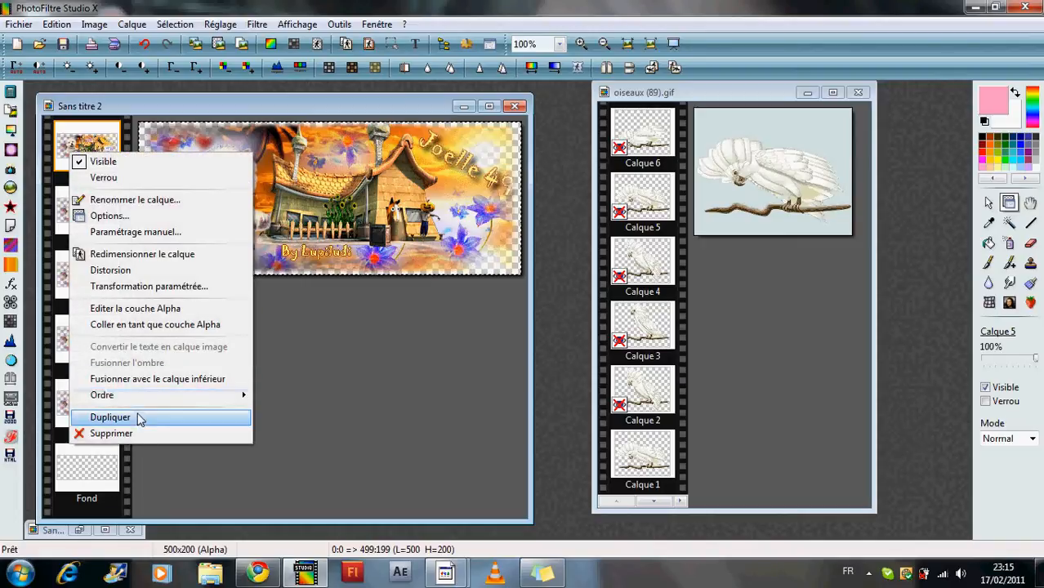
pyautogui.click(135, 416)
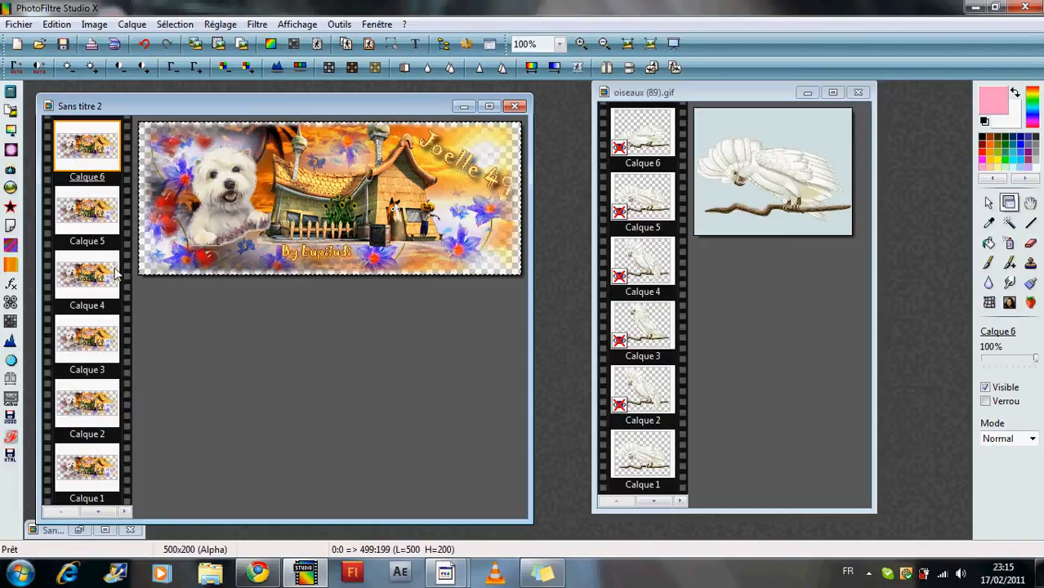
# Copy the bird from layer Calque 1 of oiseaux (89).gif.
pyautogui.click(660, 480)
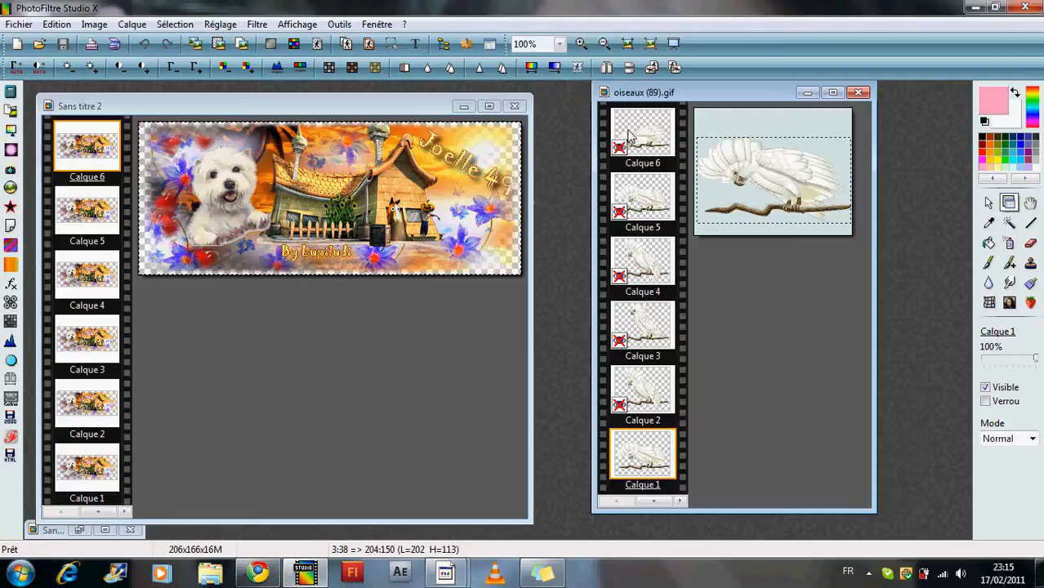
pyautogui.rightClick(691, 93)
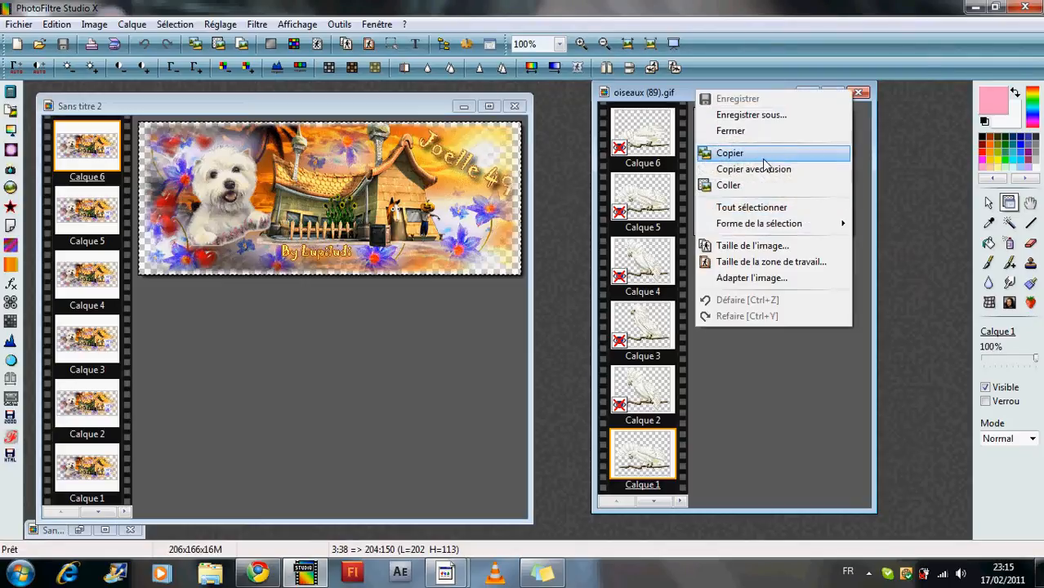
pyautogui.click(719, 150)
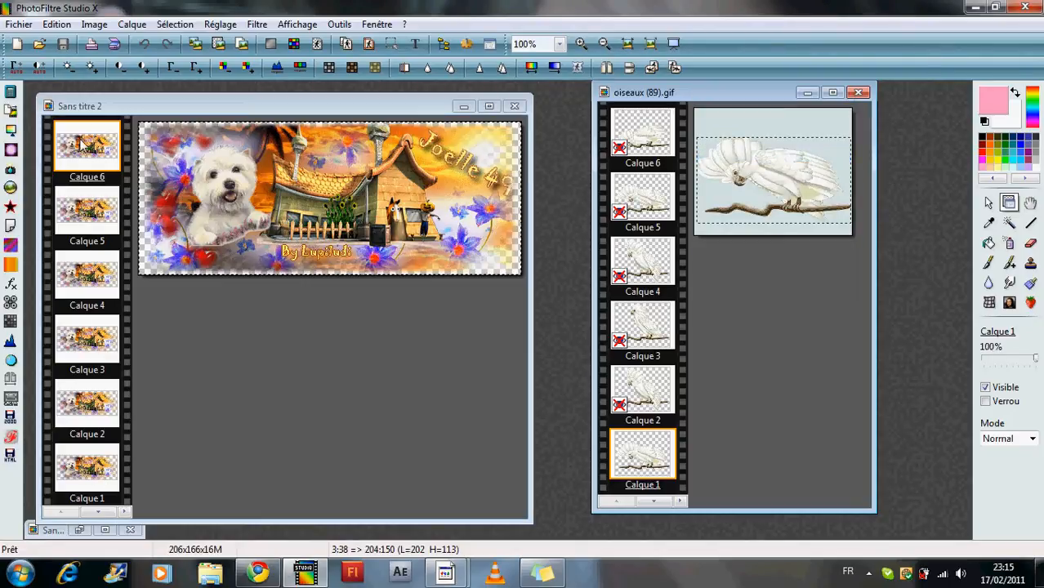
# Hide the banner layers Calque 6, Calque 5, Calque 4, Calque 3 and Calque 2.
pyautogui.rightClick(81, 152)
pyautogui.click(106, 156)
pyautogui.rightClick(79, 210)
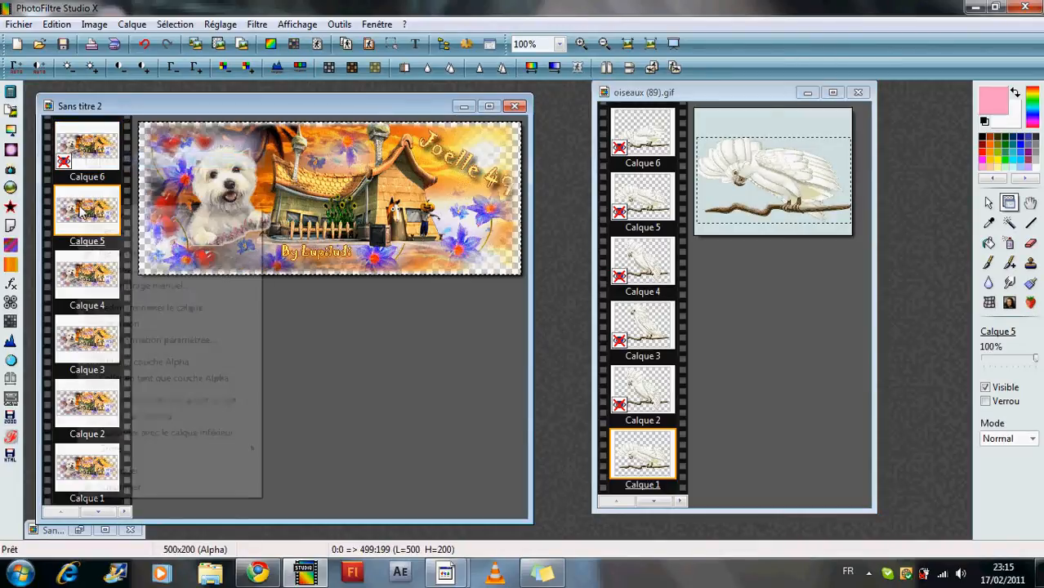
pyautogui.click(126, 215)
pyautogui.rightClick(92, 263)
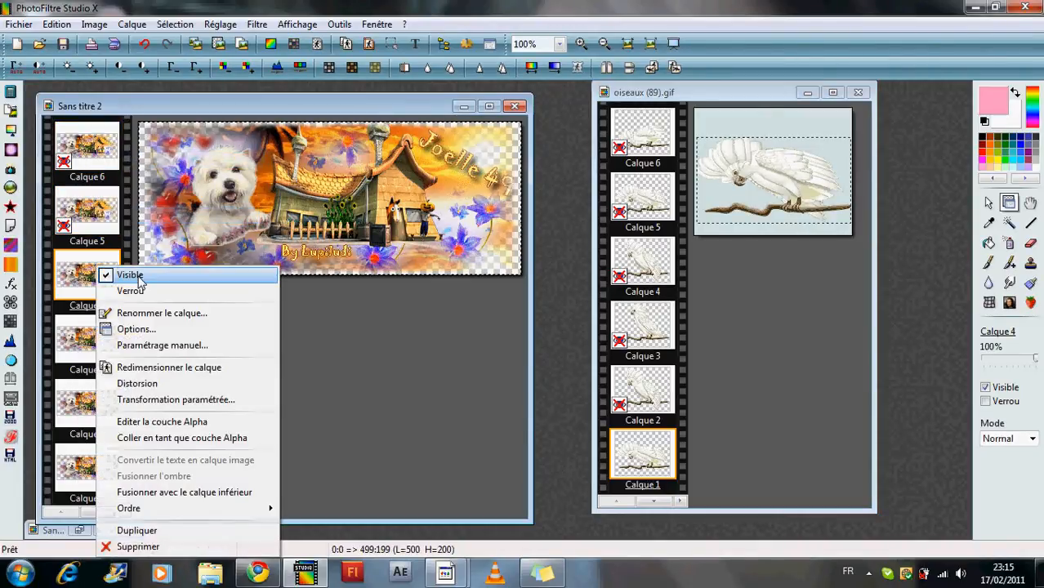
pyautogui.click(109, 276)
pyautogui.rightClick(75, 370)
pyautogui.click(102, 80)
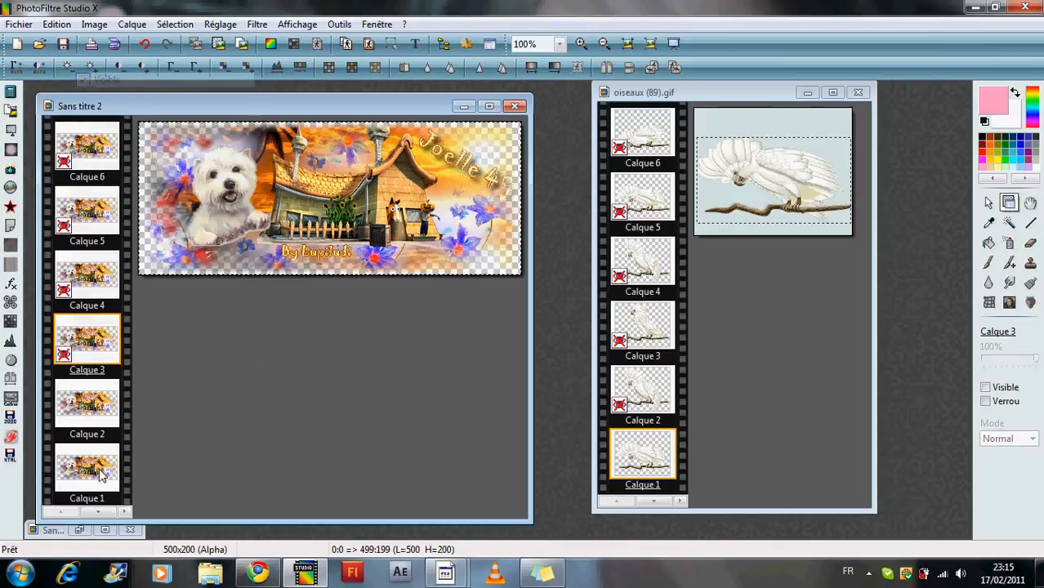
pyautogui.rightClick(80, 401)
pyautogui.click(131, 106)
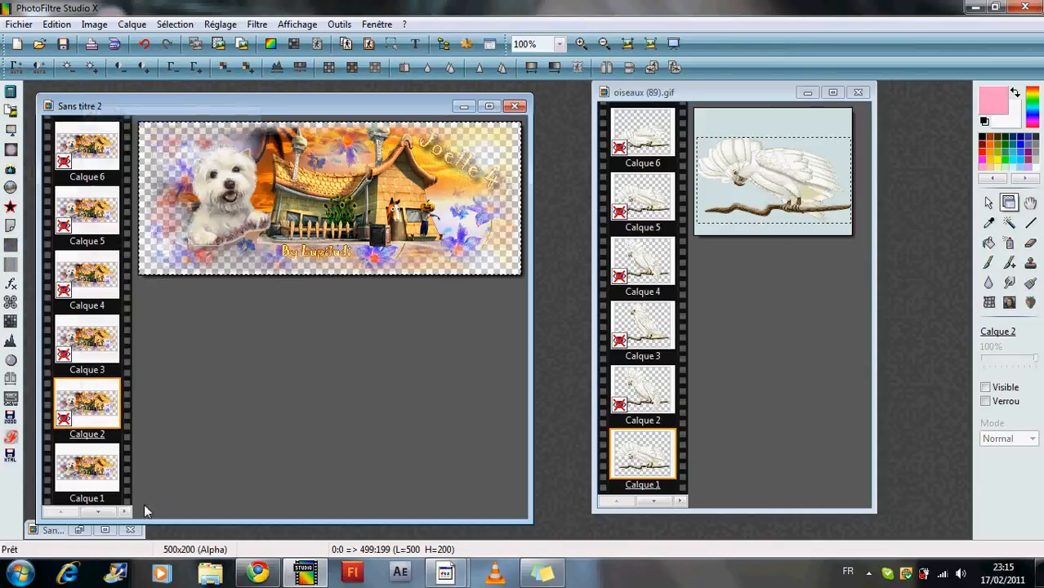
# Paste the copied bird above banner layer Calque 1 and place it in the banner's lower-right corner, starting at about 300:87 px.
pyautogui.click(81, 485)
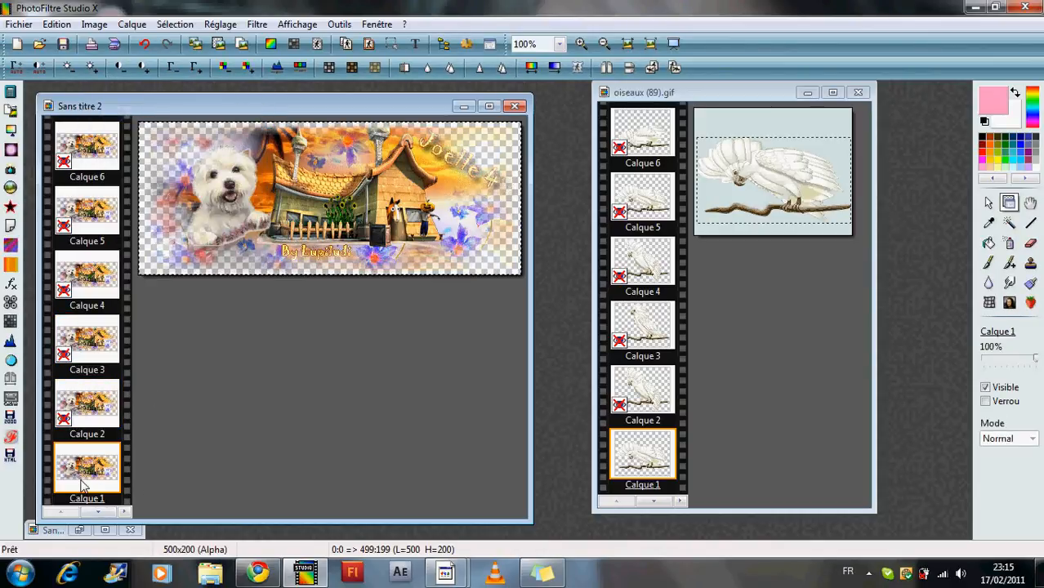
pyautogui.rightClick(211, 99)
pyautogui.rightClick(200, 116)
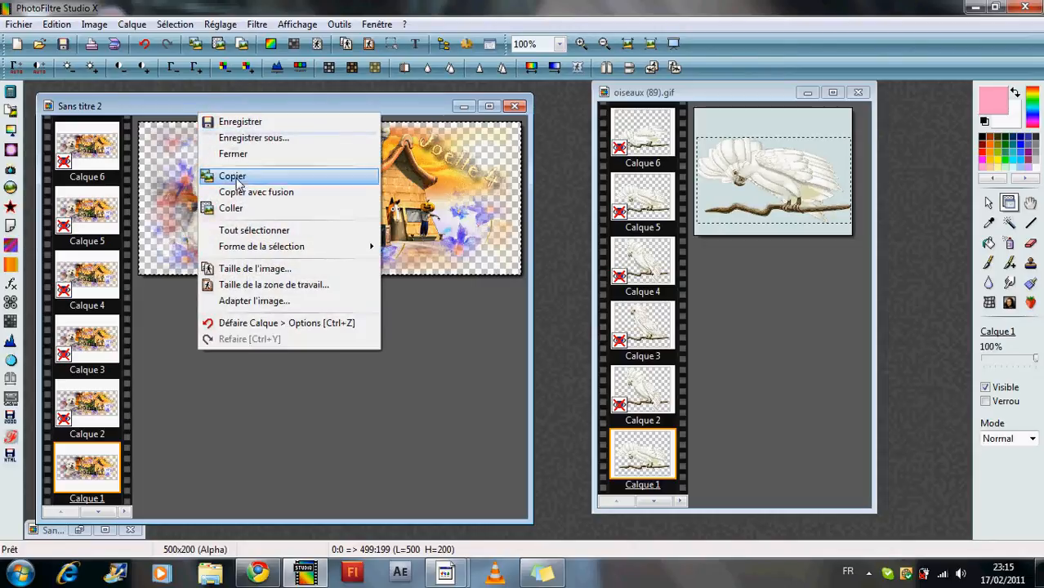
pyautogui.click(237, 208)
pyautogui.moveTo(342, 188); pyautogui.dragTo(454, 229)
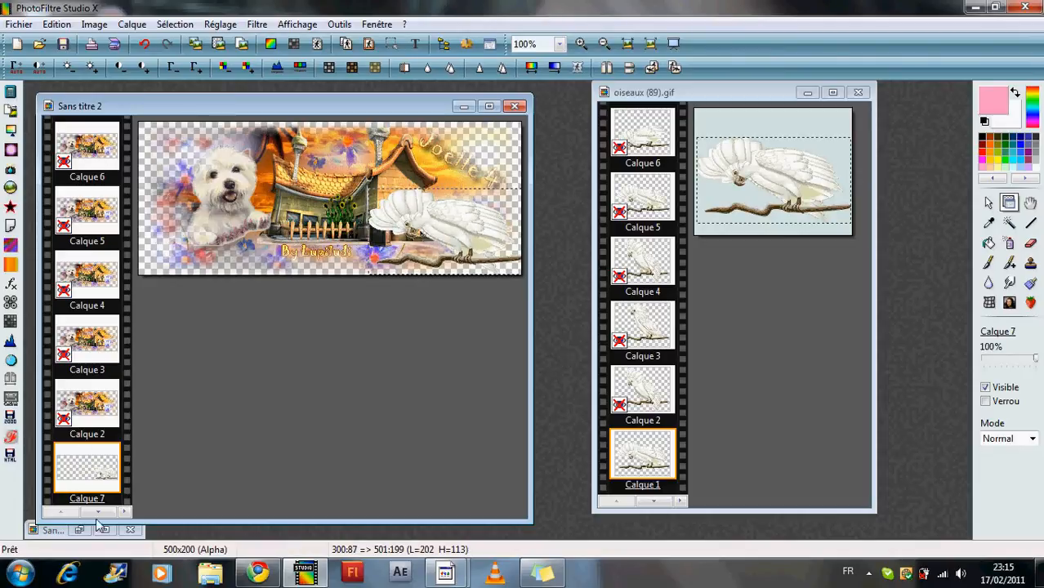
# Merge the pasted bird layer with banner layer Calque 1 beneath it.
pyautogui.scroll(-1, 102, 518)
pyautogui.rightClick(85, 421)
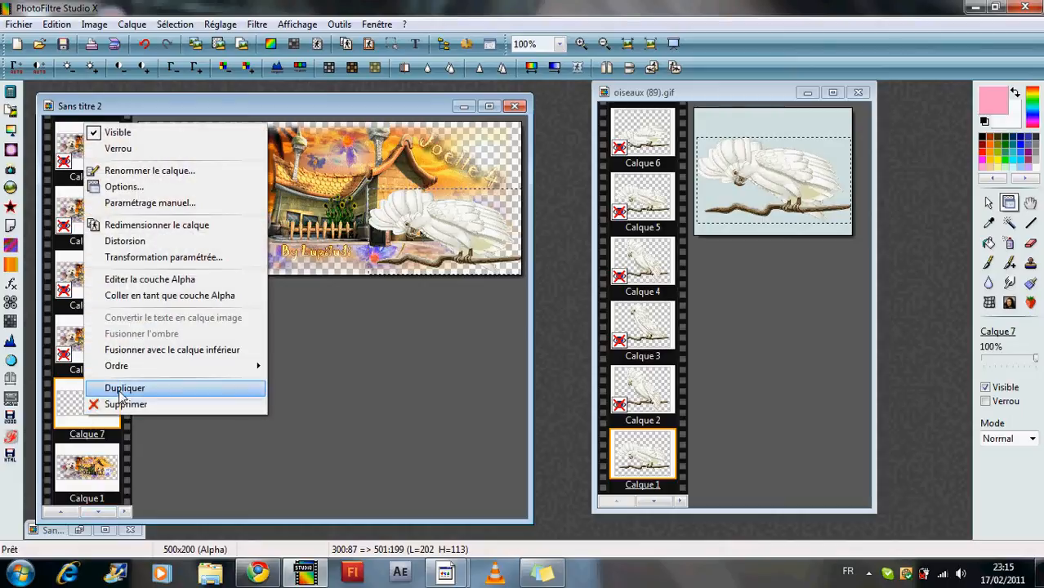
pyautogui.click(139, 353)
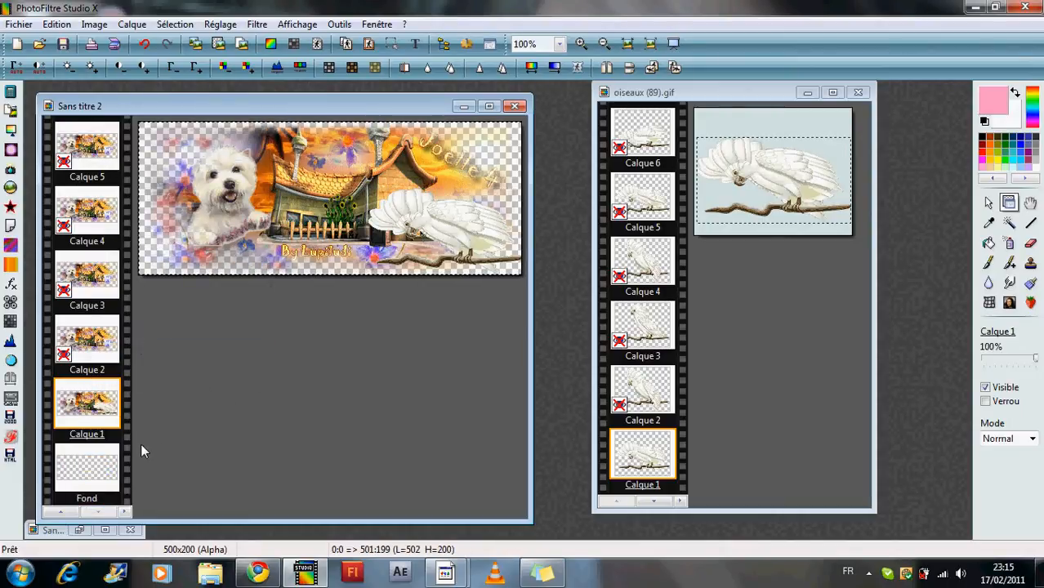
# Make layer Calque 2 visible in both the banner and the bird GIF.
pyautogui.rightClick(64, 353)
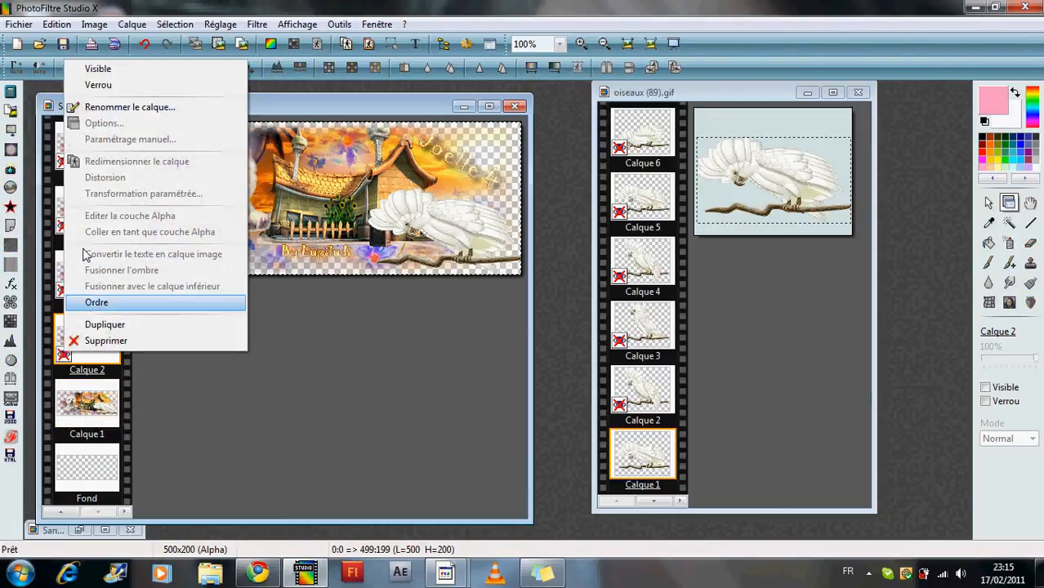
pyautogui.click(98, 71)
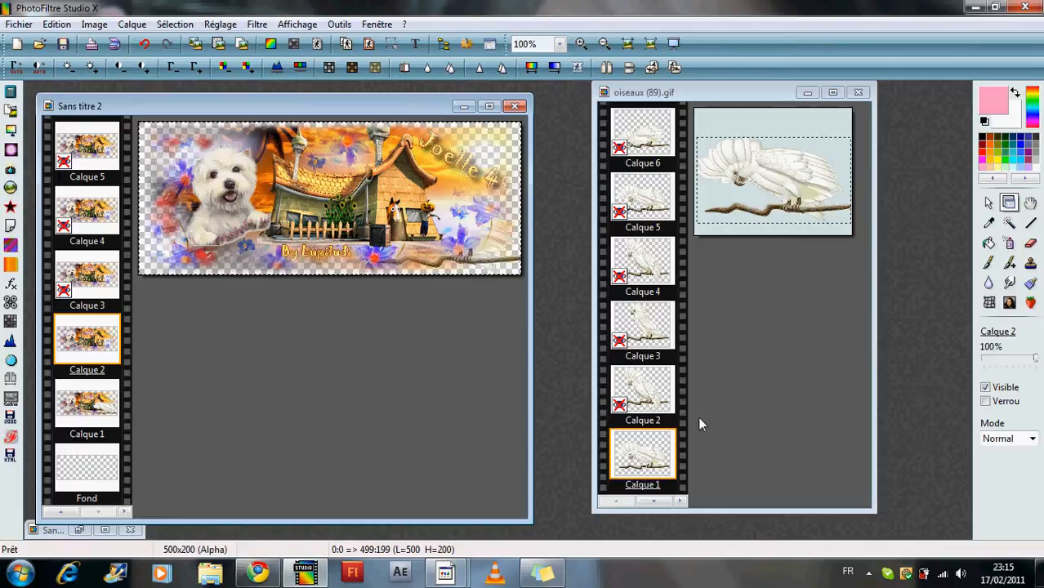
pyautogui.rightClick(627, 407)
pyautogui.click(776, 117)
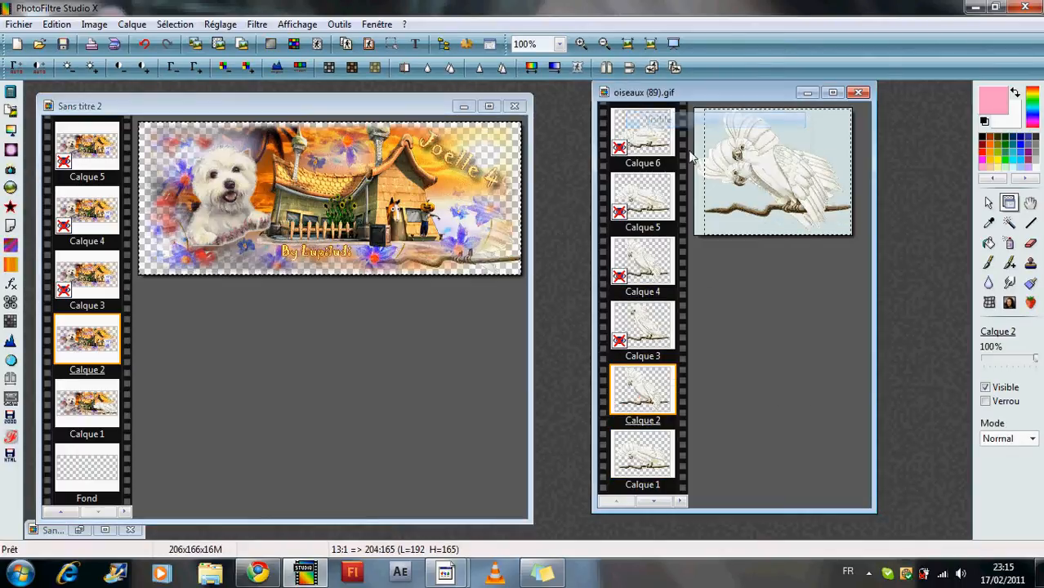
# Copy the GIF's Calque 2 bird to about 309:50 px on the banner, aligned with the first branch, and merge it into banner layer Calque 2.
pyautogui.rightClick(734, 90)
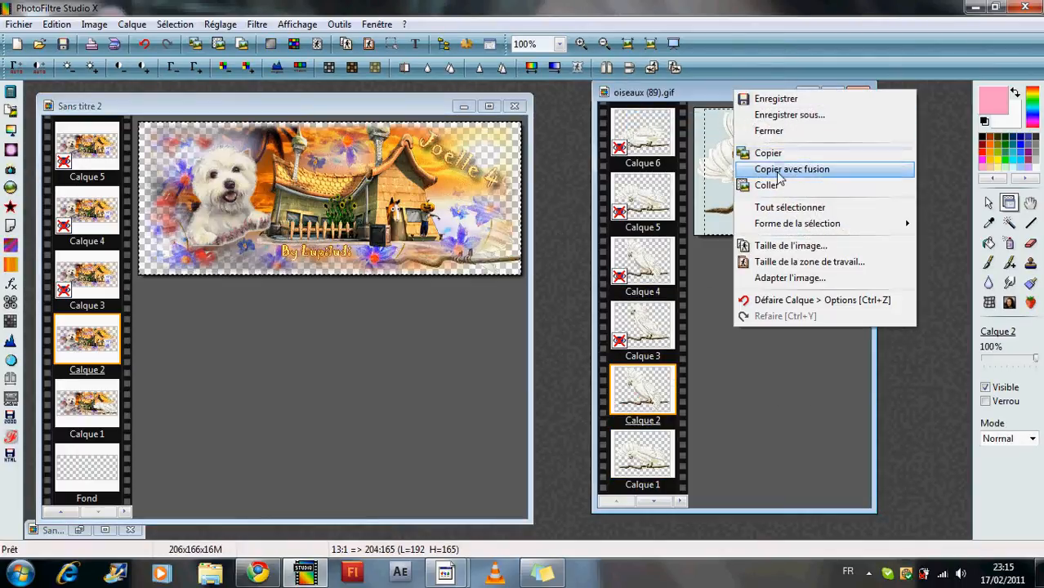
pyautogui.click(782, 169)
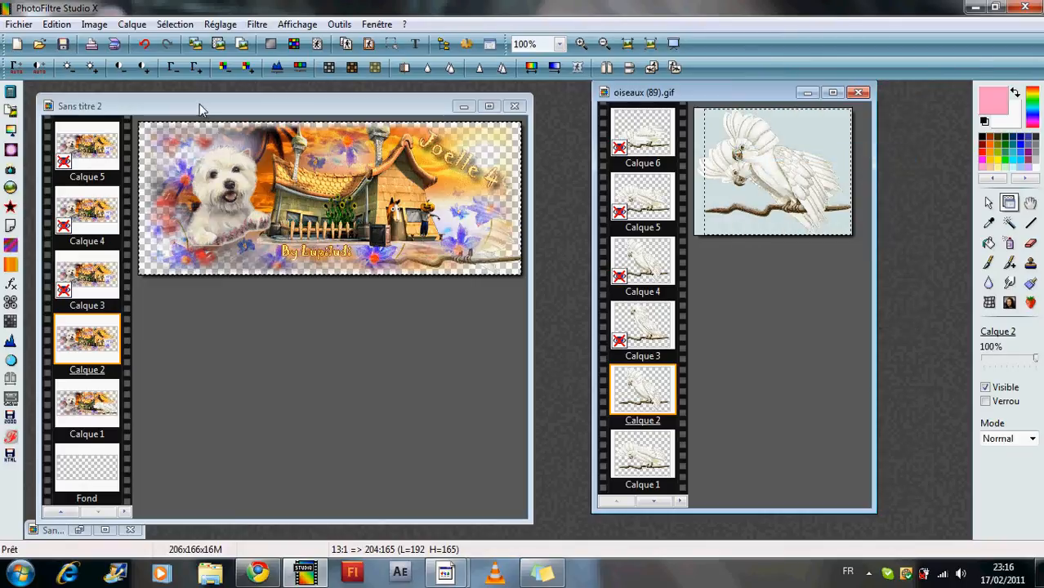
pyautogui.rightClick(175, 104)
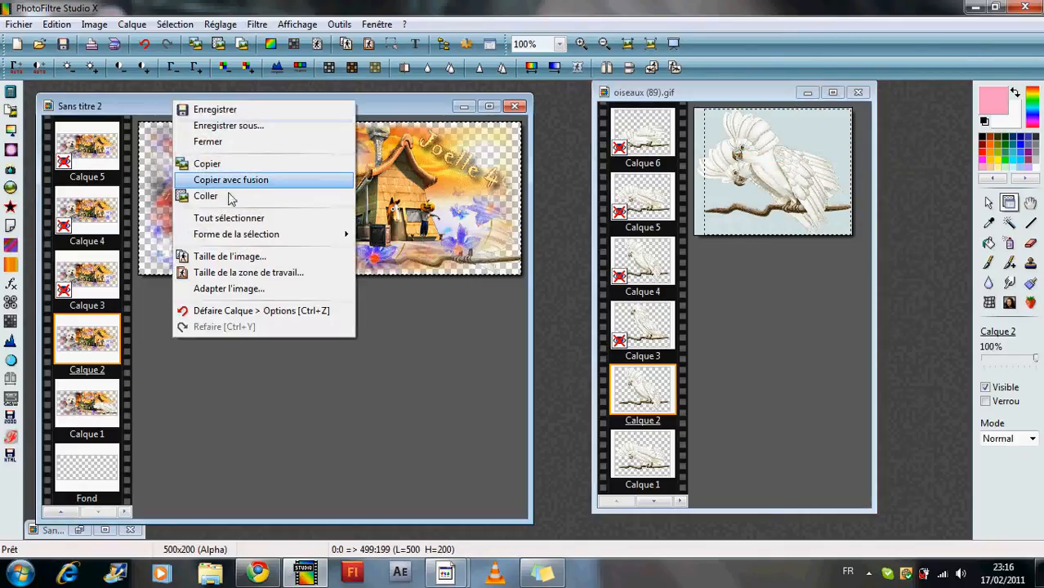
pyautogui.click(206, 196)
pyautogui.moveTo(341, 214); pyautogui.dragTo(458, 238)
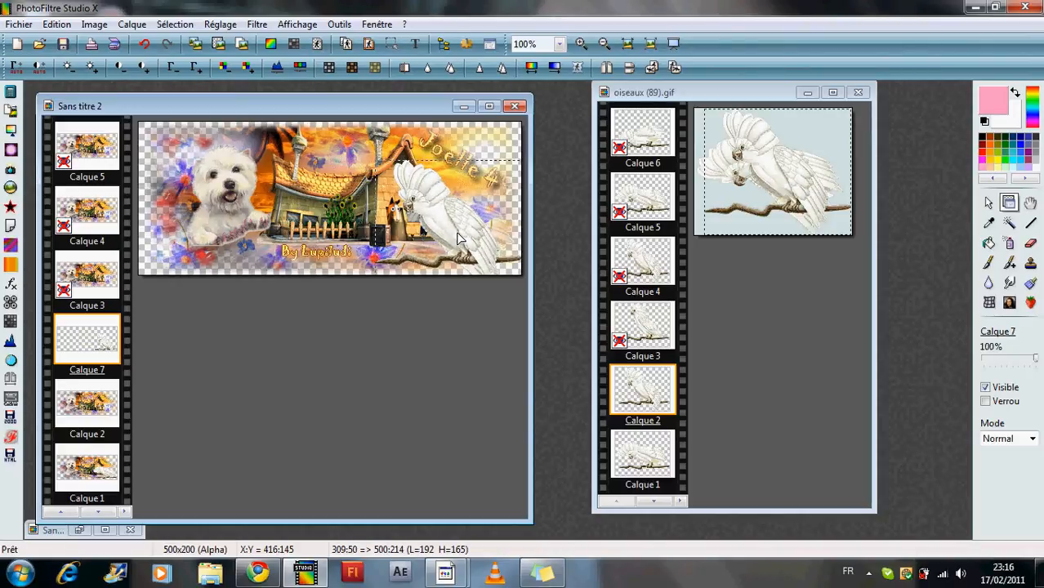
pyautogui.rightClick(89, 351)
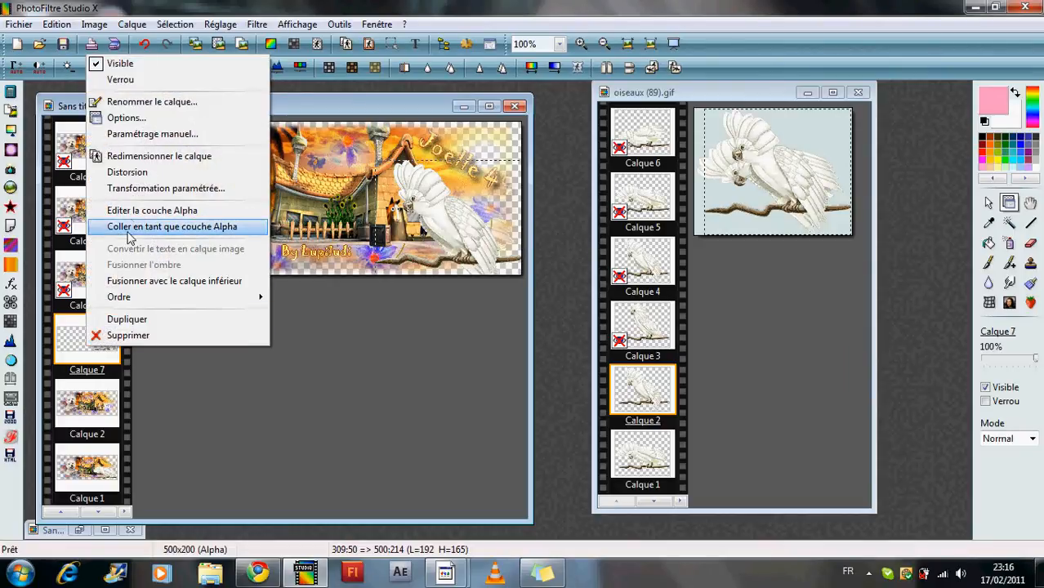
pyautogui.click(134, 284)
# Make layer Calque 3 visible in both the banner and the bird GIF.
pyautogui.rightClick(58, 270)
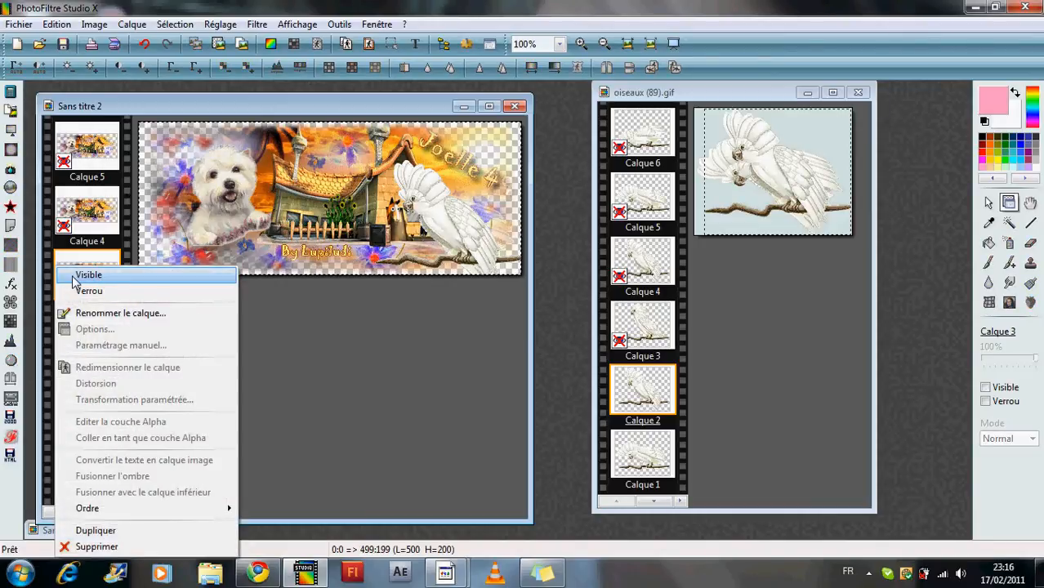
pyautogui.click(82, 277)
pyautogui.click(636, 345)
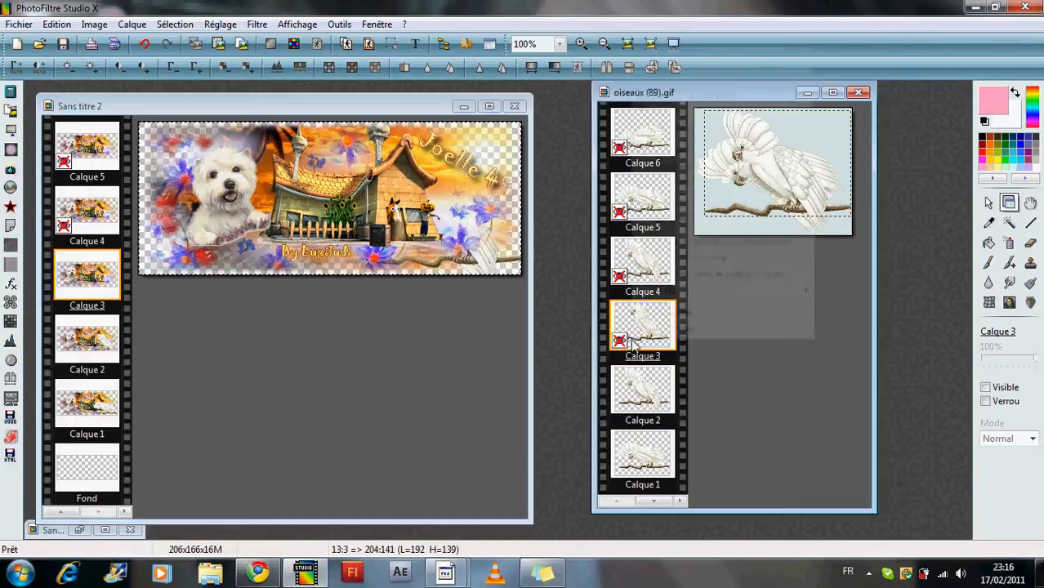
pyautogui.rightClick(636, 345)
pyautogui.click(676, 54)
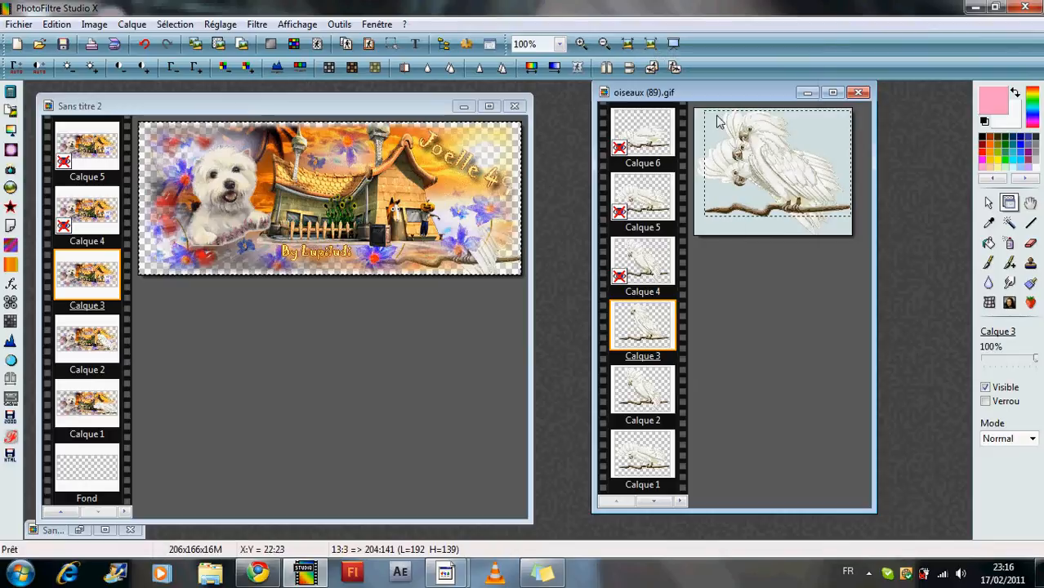
# Copy the GIF's Calque 3 bird to about 311:52 px on the banner, over the existing branch, and merge it into banner layer Calque 3.
pyautogui.rightClick(720, 87)
pyautogui.click(735, 150)
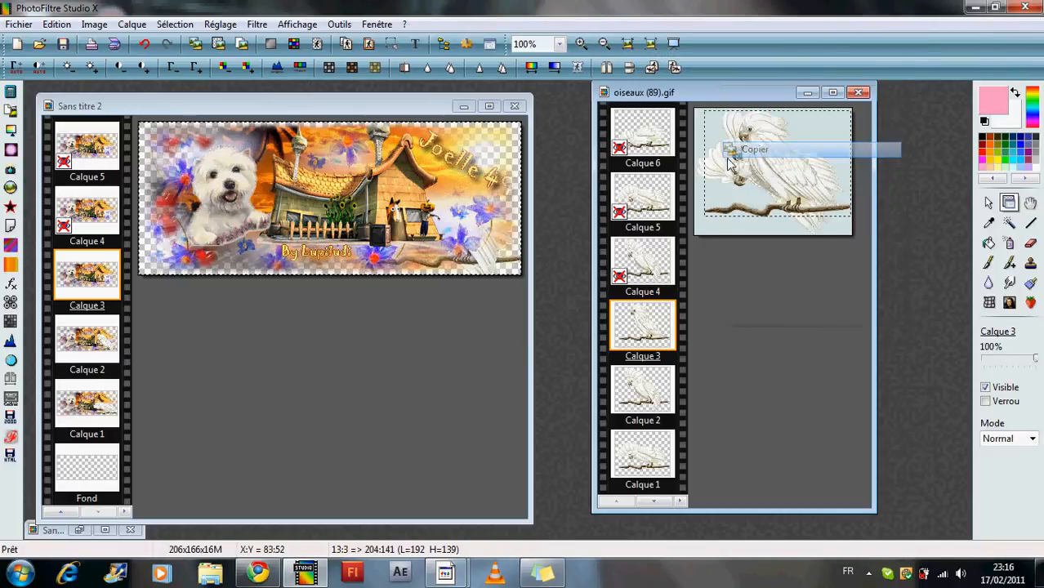
pyautogui.rightClick(186, 107)
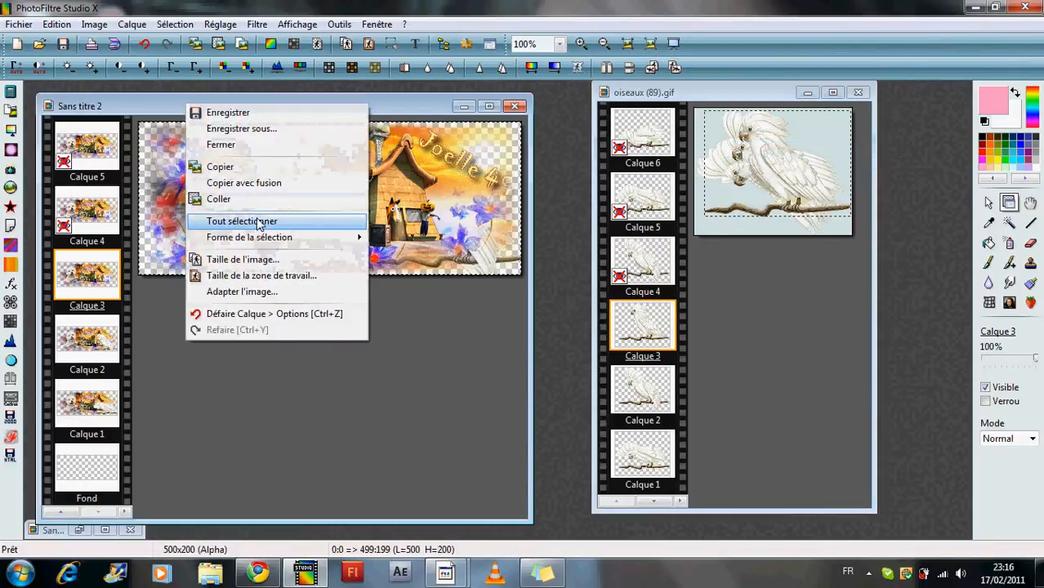
pyautogui.click(231, 200)
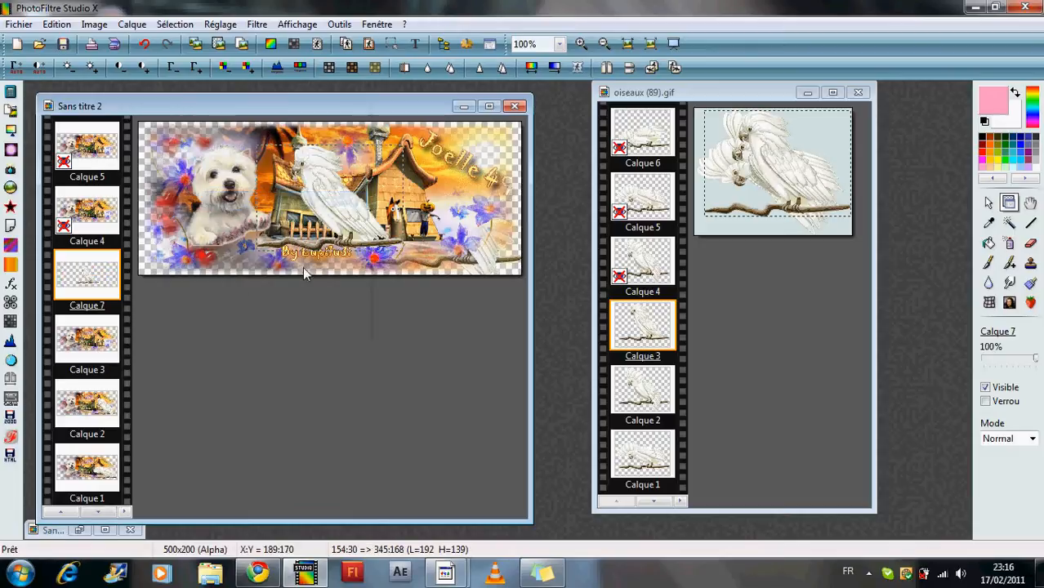
pyautogui.moveTo(339, 217); pyautogui.dragTo(459, 235)
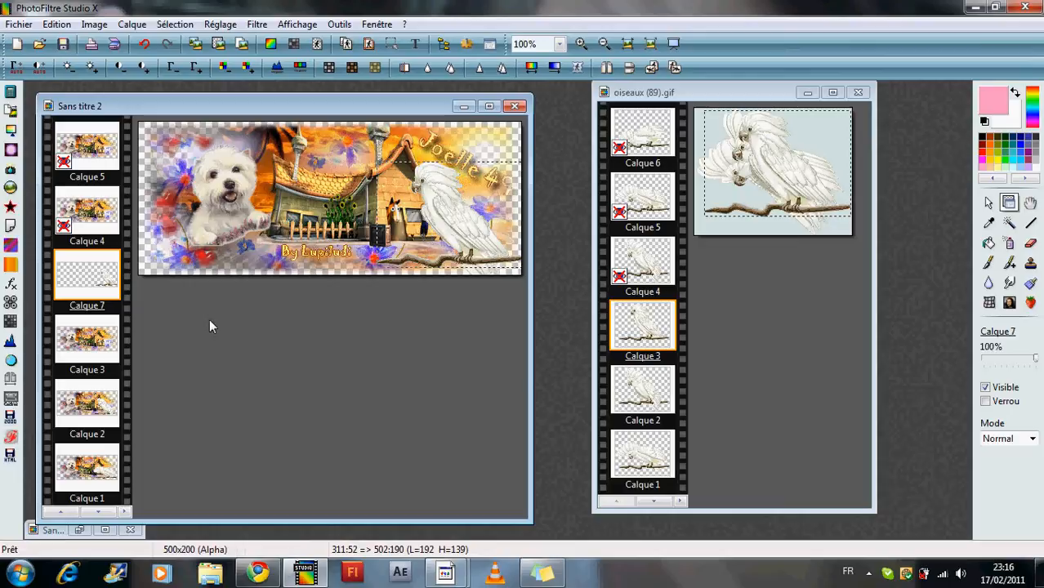
pyautogui.rightClick(85, 286)
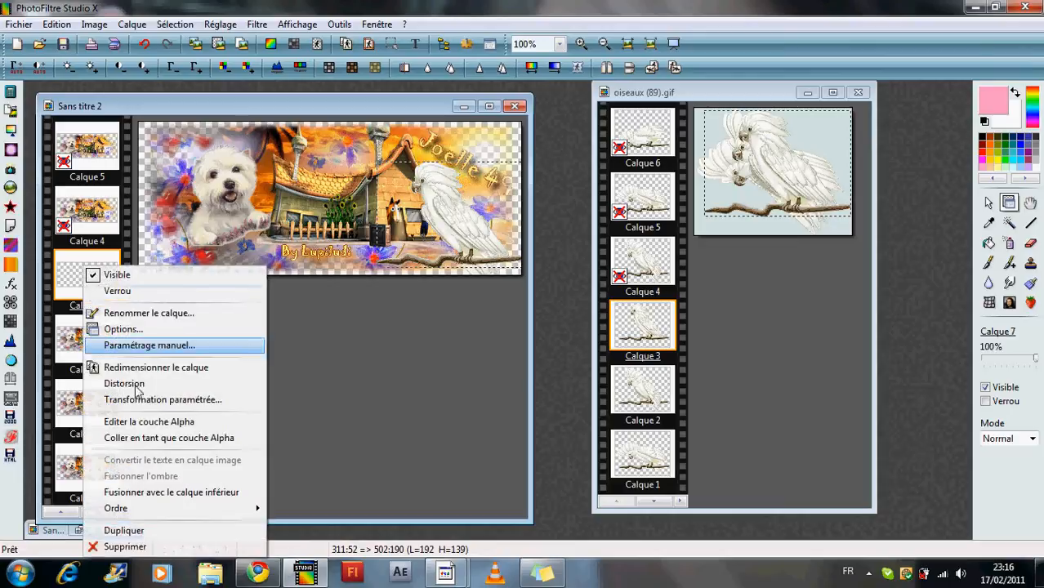
pyautogui.click(141, 493)
# Make layer Calque 4 visible in both the banner and the bird GIF.
pyautogui.rightClick(67, 223)
pyautogui.click(97, 231)
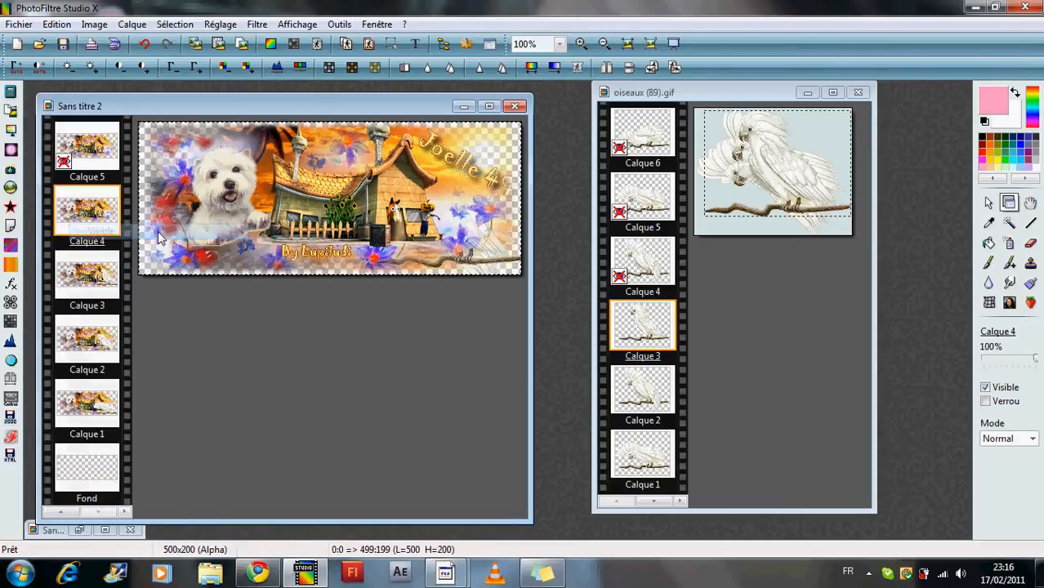
pyautogui.rightClick(630, 255)
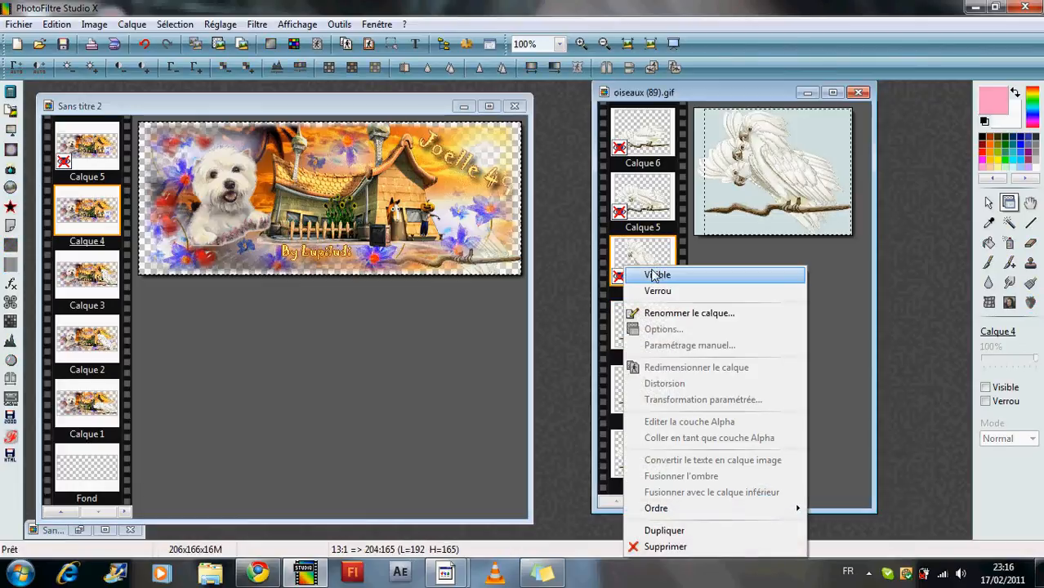
pyautogui.click(653, 273)
# Copy the GIF's Calque 4 bird into the banner above Calque 4 and place it over the existing branch, at about 311:51 px.
pyautogui.rightClick(727, 96)
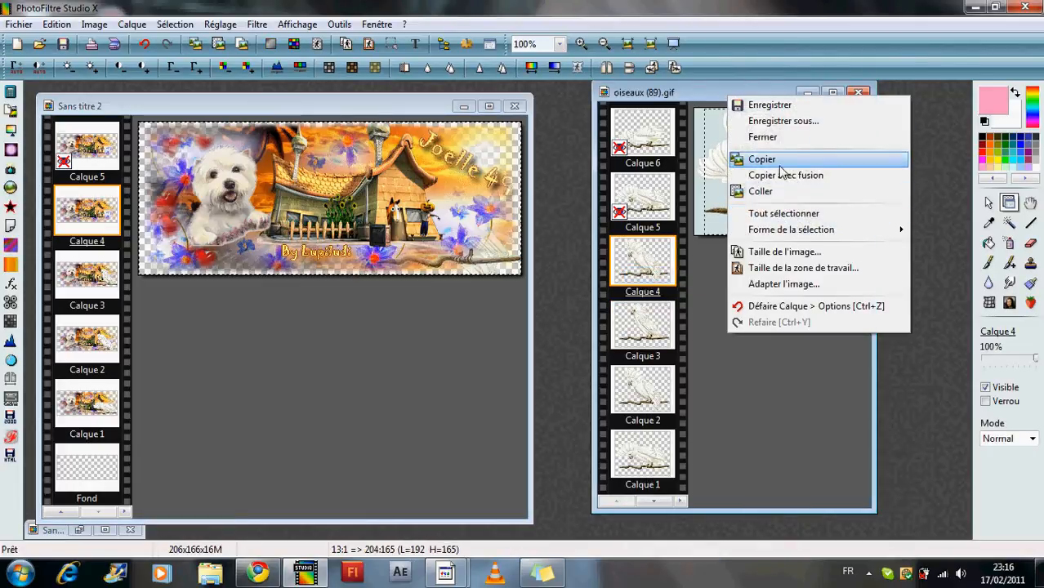
pyautogui.click(777, 158)
pyautogui.rightClick(238, 112)
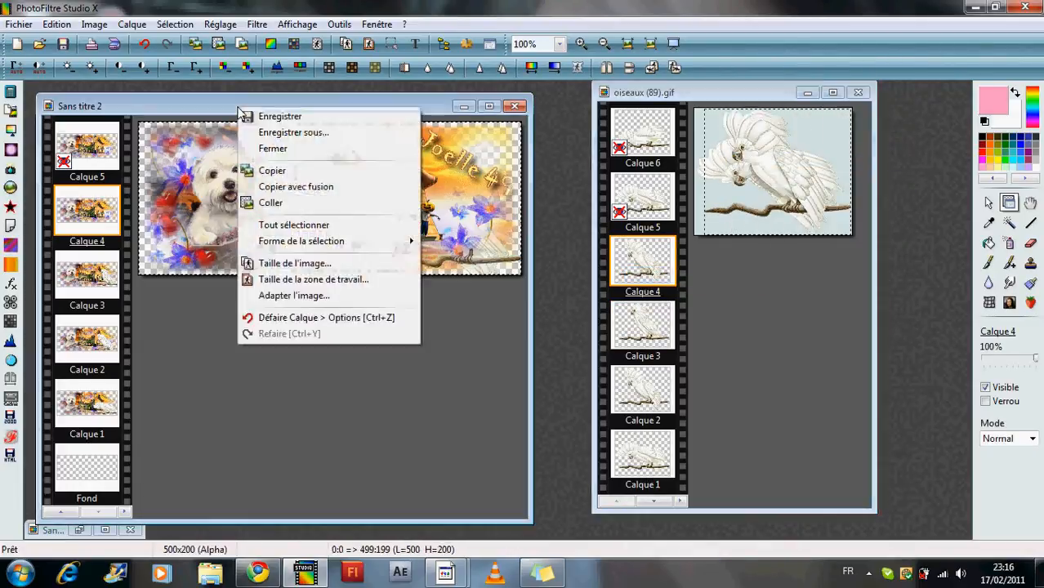
pyautogui.moveTo(302, 211); pyautogui.dragTo(439, 231)
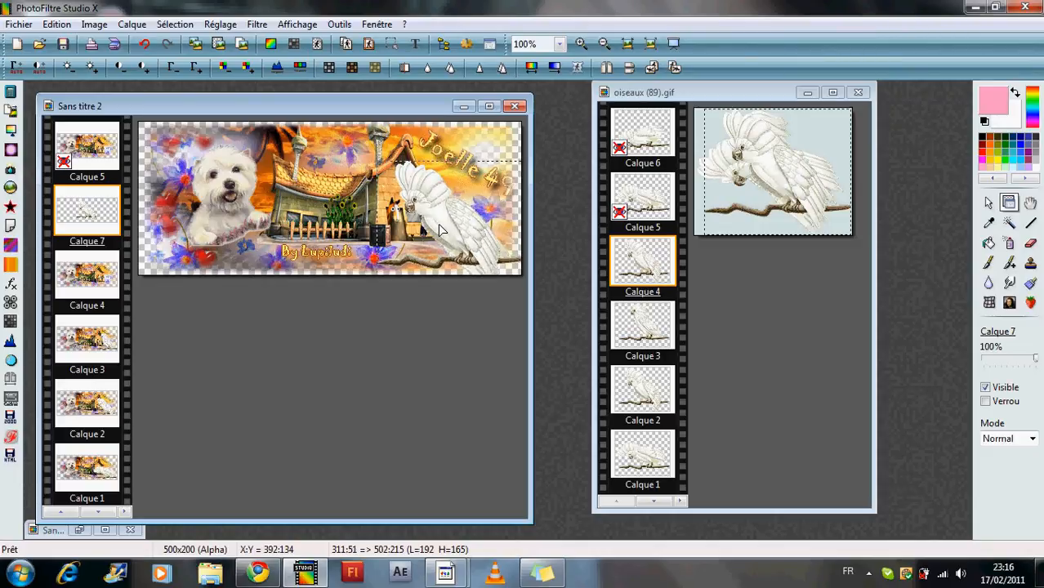
# Merge the placed bird into banner layer Calque 4, and make Calque 5 visible in both the banner and the bird GIF.
pyautogui.rightClick(74, 220)
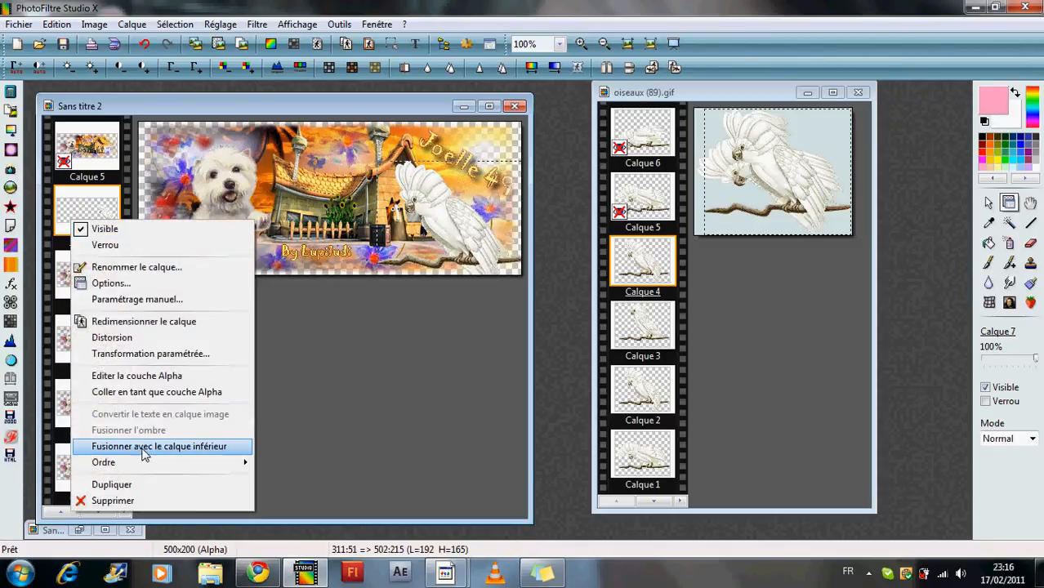
pyautogui.click(139, 446)
pyautogui.rightClick(86, 167)
pyautogui.click(115, 174)
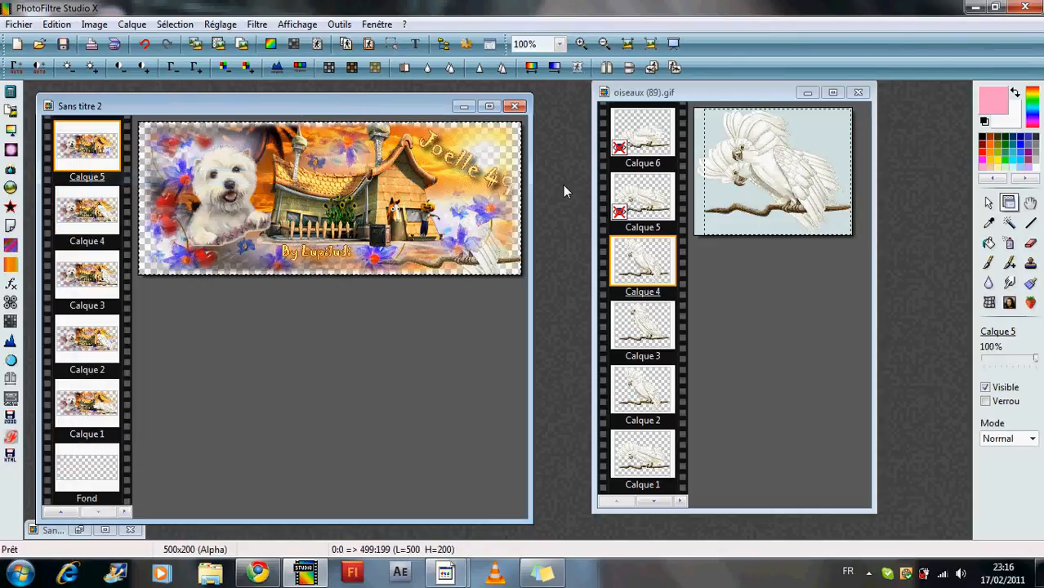
pyautogui.rightClick(662, 206)
pyautogui.click(678, 209)
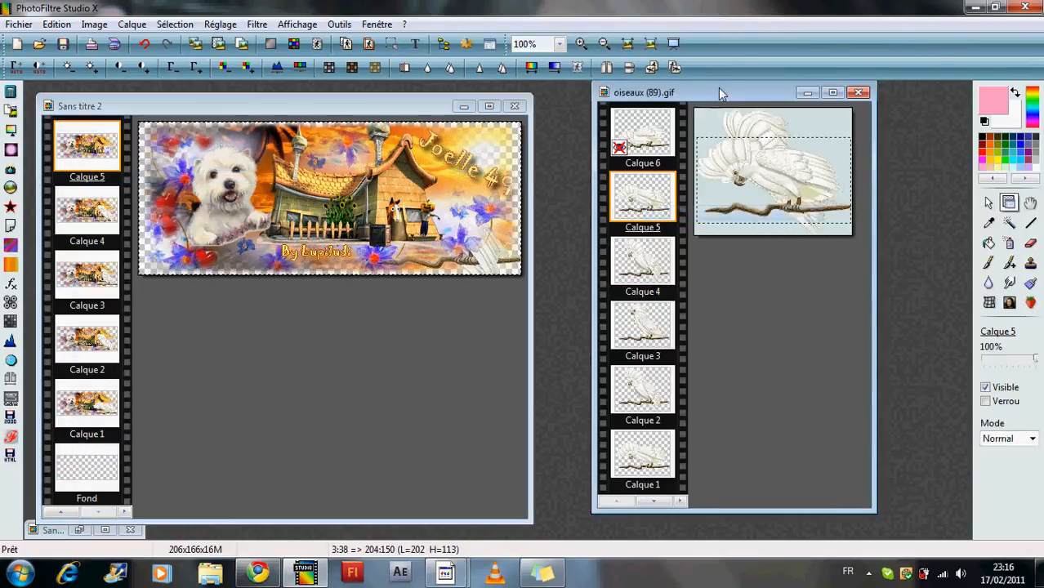
# Copy the GIF's Calque 5 bird to about 300:88 px on the banner, over the existing branch, and merge it into banner layer Calque 5.
pyautogui.rightClick(720, 86)
pyautogui.click(755, 151)
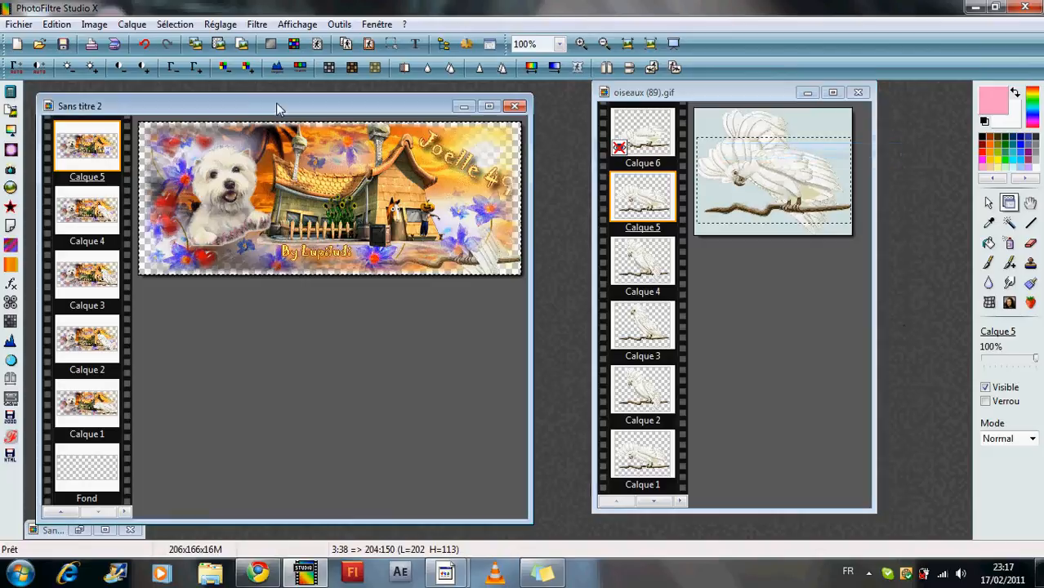
pyautogui.rightClick(278, 105)
pyautogui.click(310, 199)
pyautogui.moveTo(352, 210); pyautogui.dragTo(467, 233)
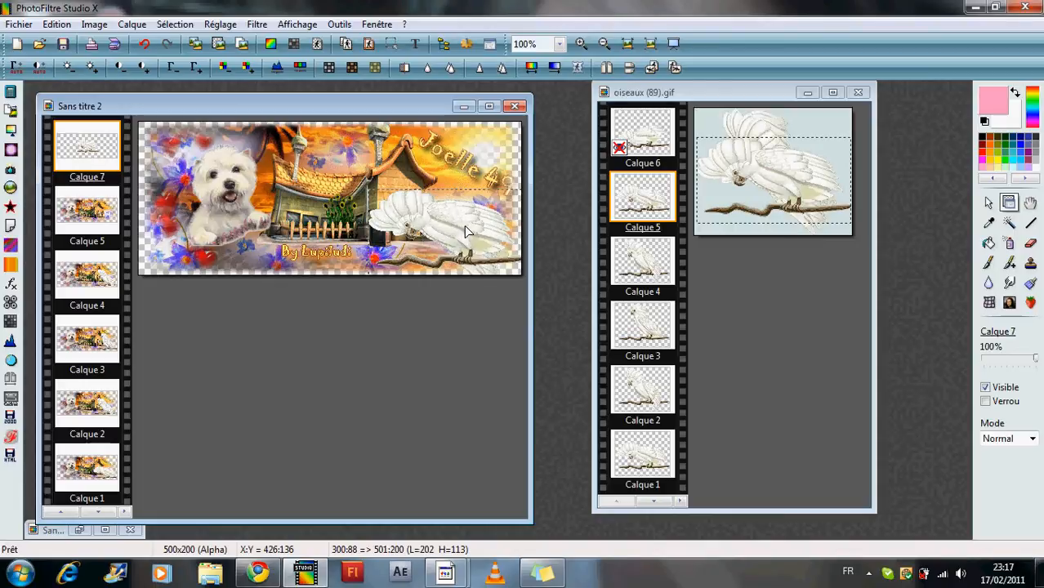
pyautogui.rightClick(65, 166)
pyautogui.click(214, 388)
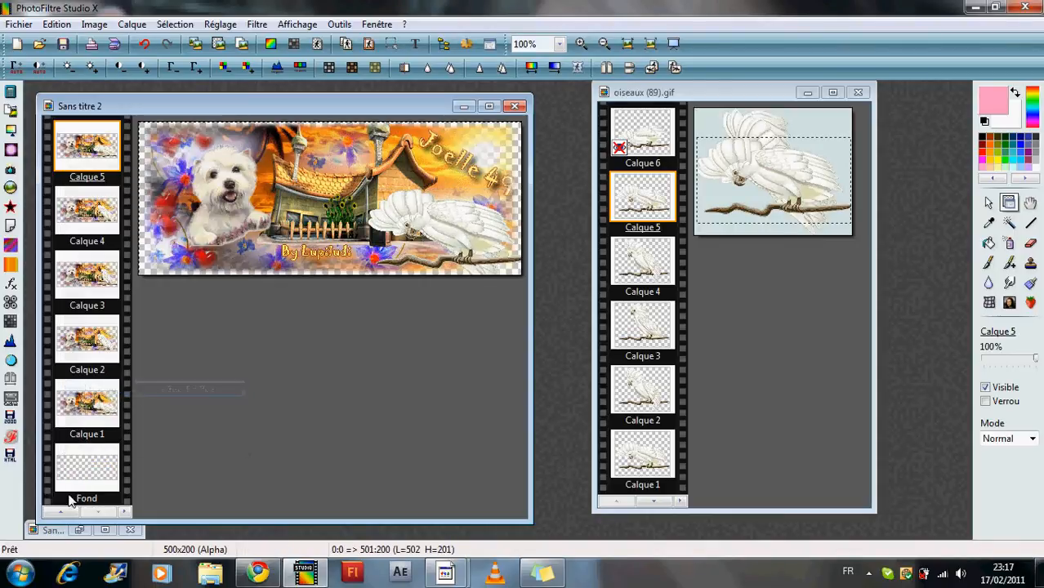
# Make layer Calque 6 visible in both the banner and the bird GIF.
pyautogui.click(57, 515)
pyautogui.rightClick(85, 158)
pyautogui.click(111, 167)
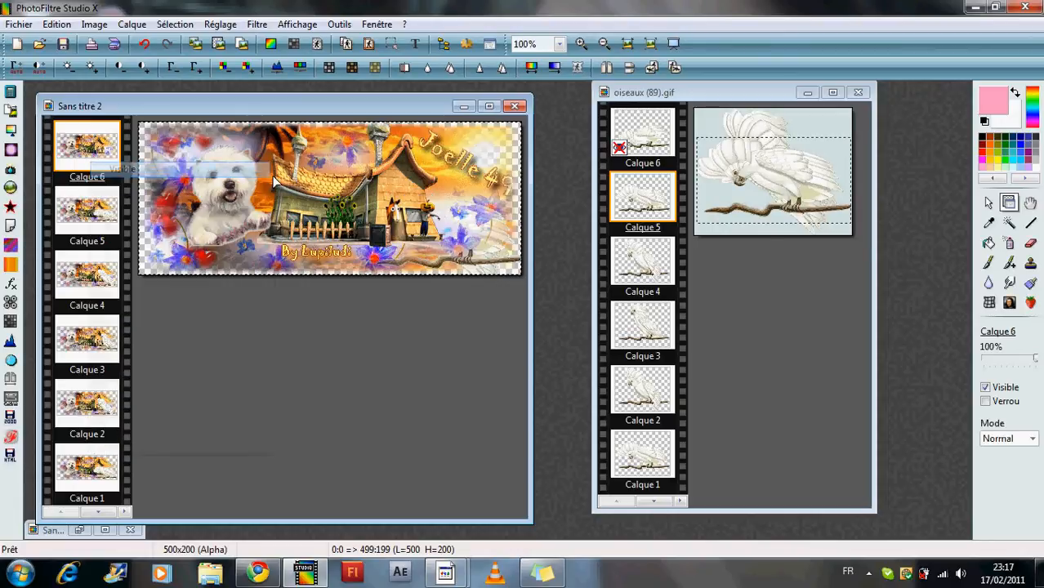
pyautogui.rightClick(630, 147)
pyautogui.click(654, 156)
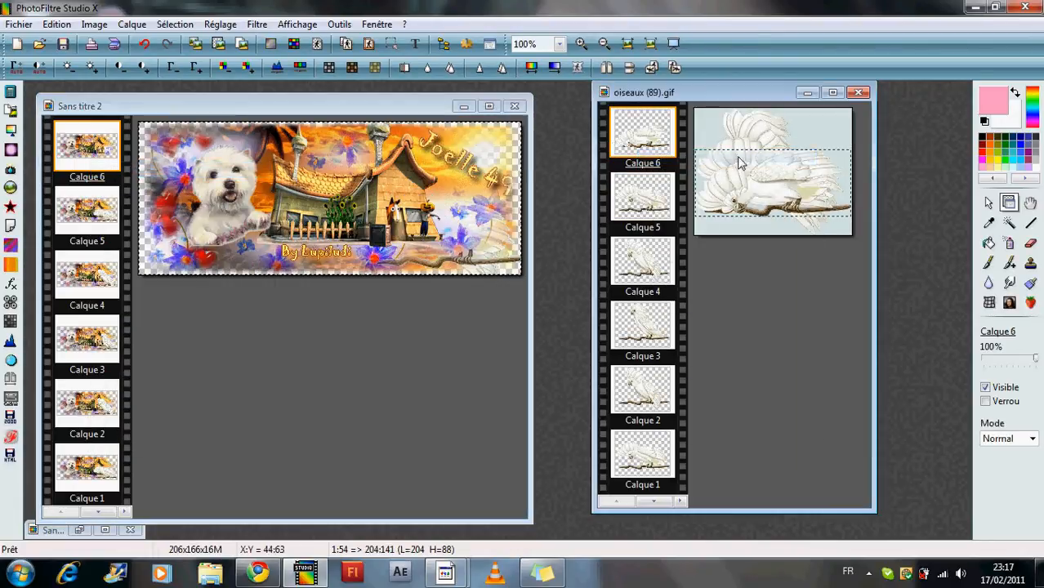
# Copy the GIF's Calque 6 bird to about 300:104 px on the banner, over the existing branch, and merge it into banner layer Calque 6.
pyautogui.rightClick(742, 104)
pyautogui.click(770, 145)
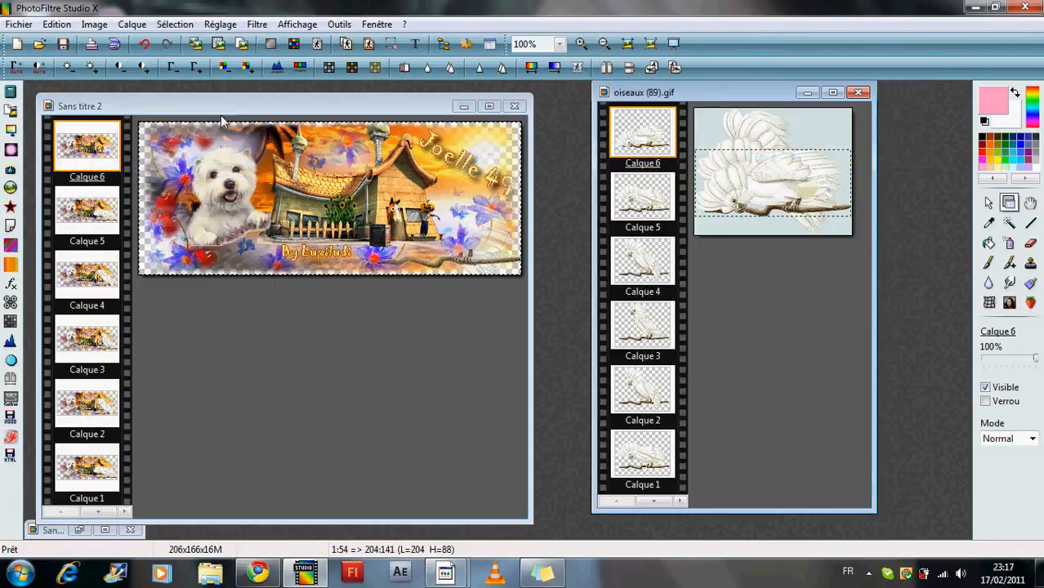
pyautogui.click(231, 110)
pyautogui.rightClick(231, 108)
pyautogui.click(253, 202)
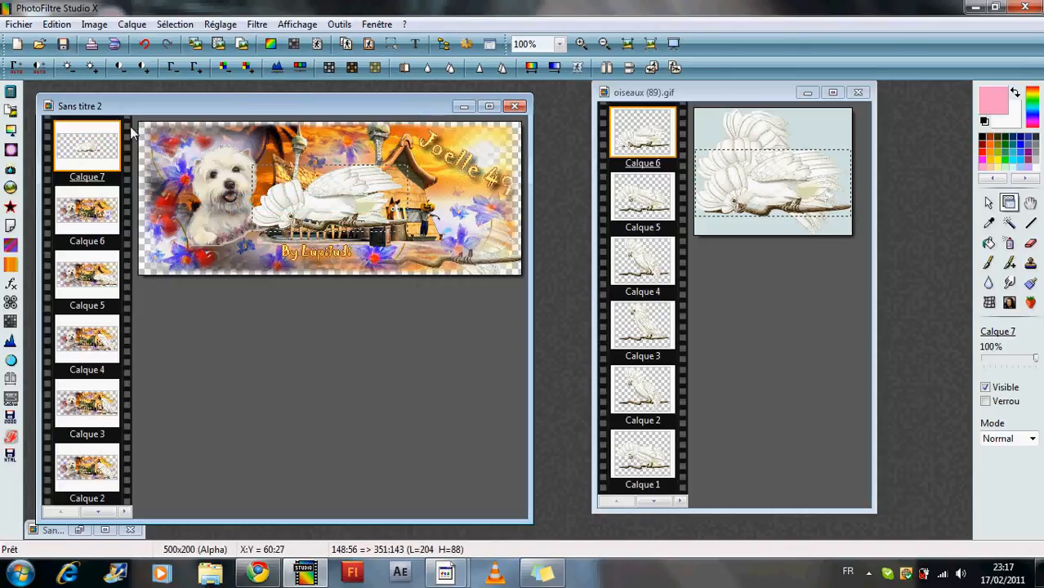
pyautogui.moveTo(344, 193); pyautogui.dragTo(463, 236)
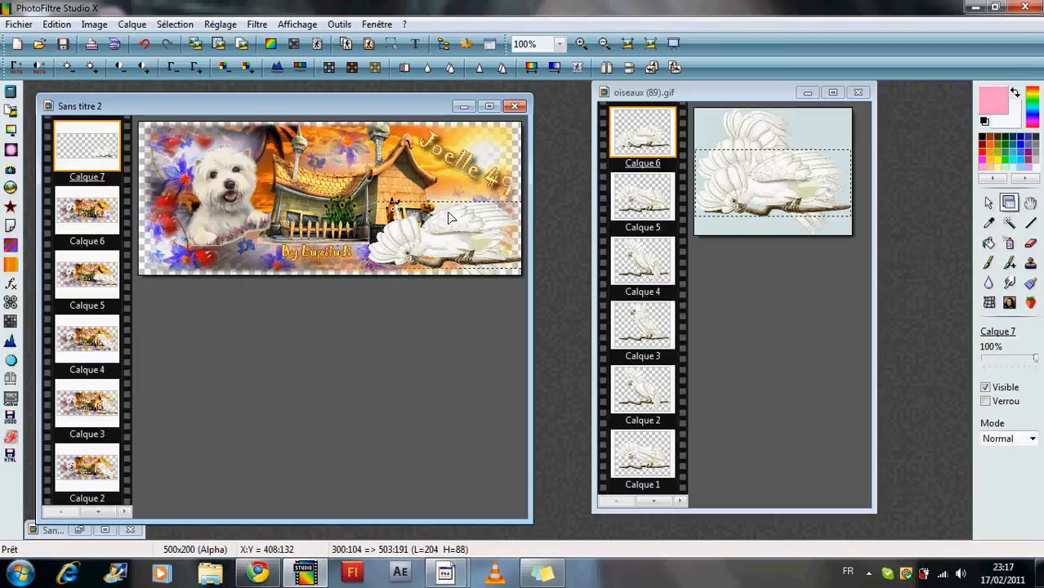
pyautogui.rightClick(71, 163)
pyautogui.click(131, 388)
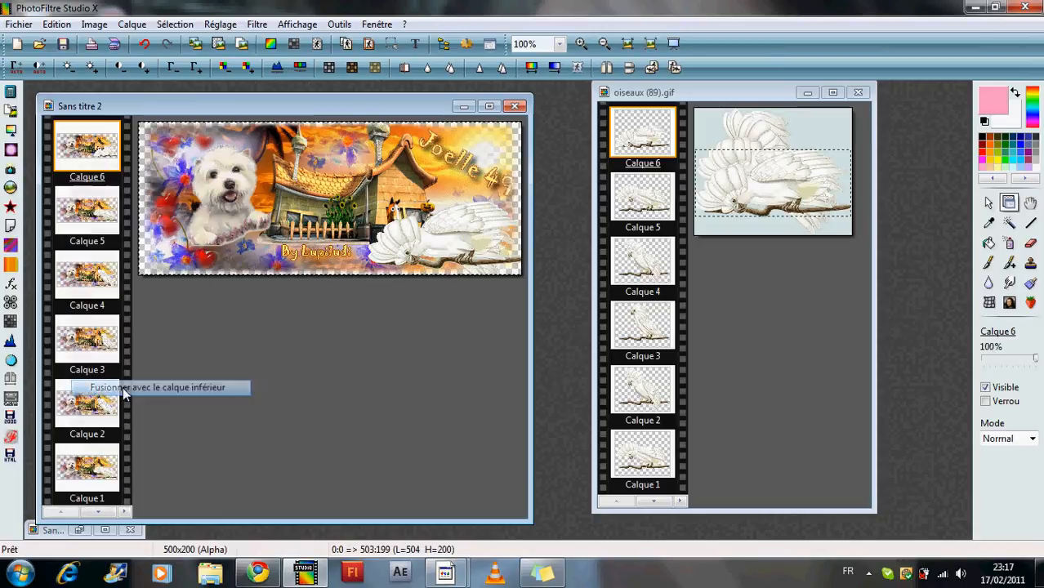
# Close the bird GIF oiseaux (89).gif, leaving only the banner open.
pyautogui.click(858, 92)
pyautogui.click(560, 329)
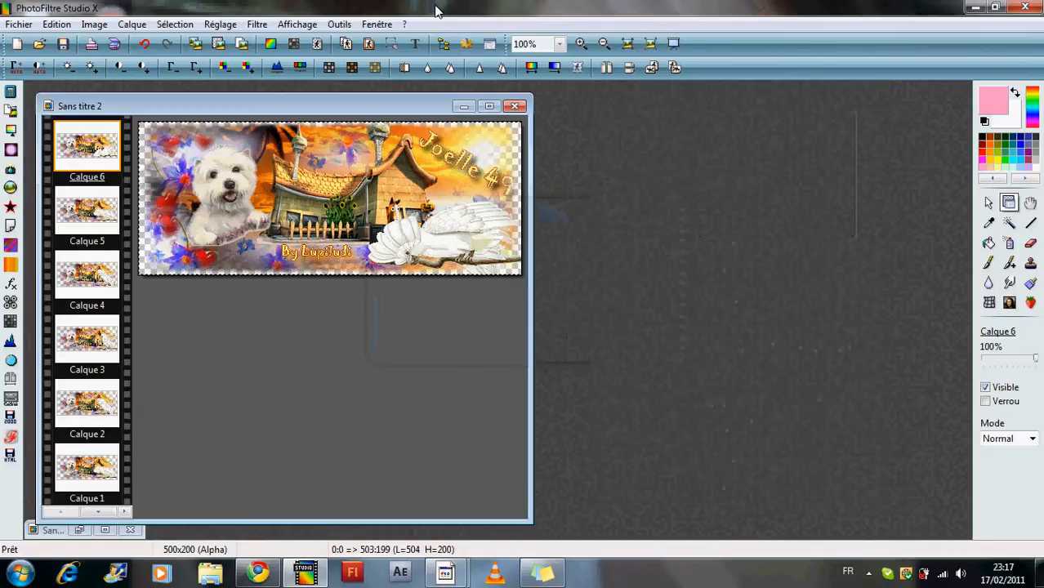
# Preview the banner's layers as an animated GIF in the browser with a 30/100 s frame duration, and leave the export settings without exporting.
pyautogui.click(340, 24)
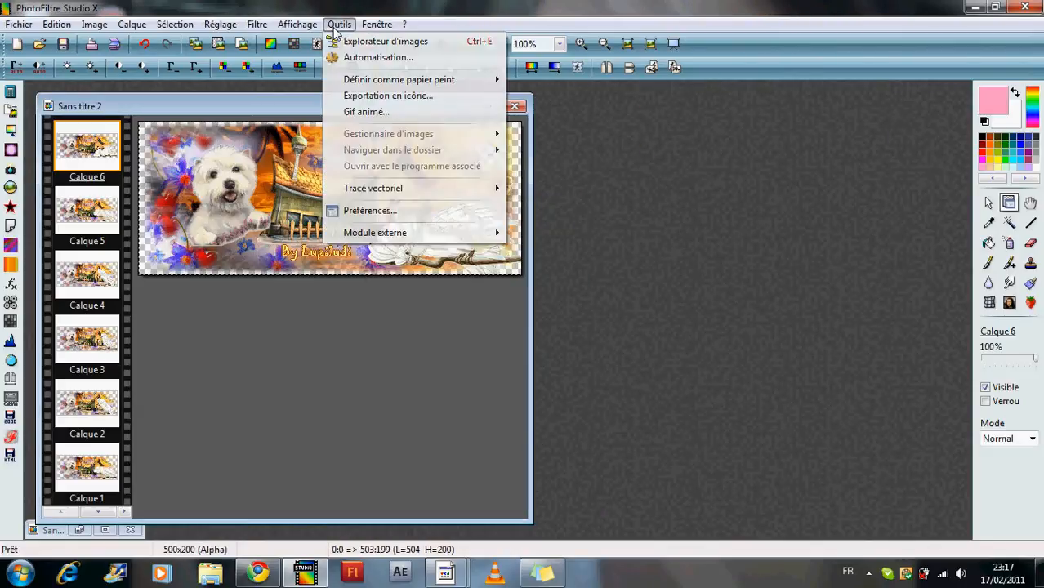
pyautogui.click(360, 113)
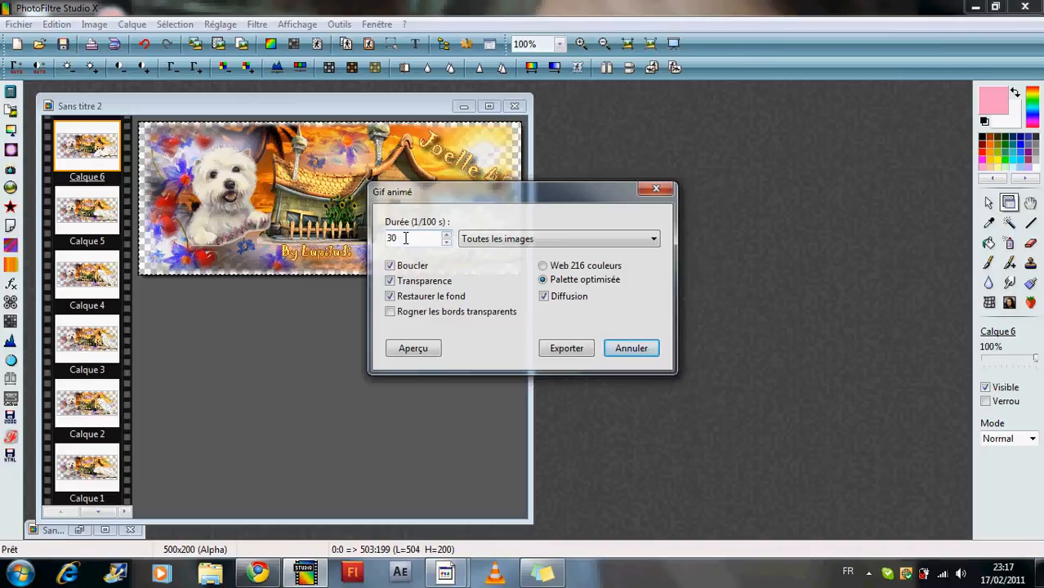
pyautogui.moveTo(405, 238); pyautogui.dragTo(388, 238)
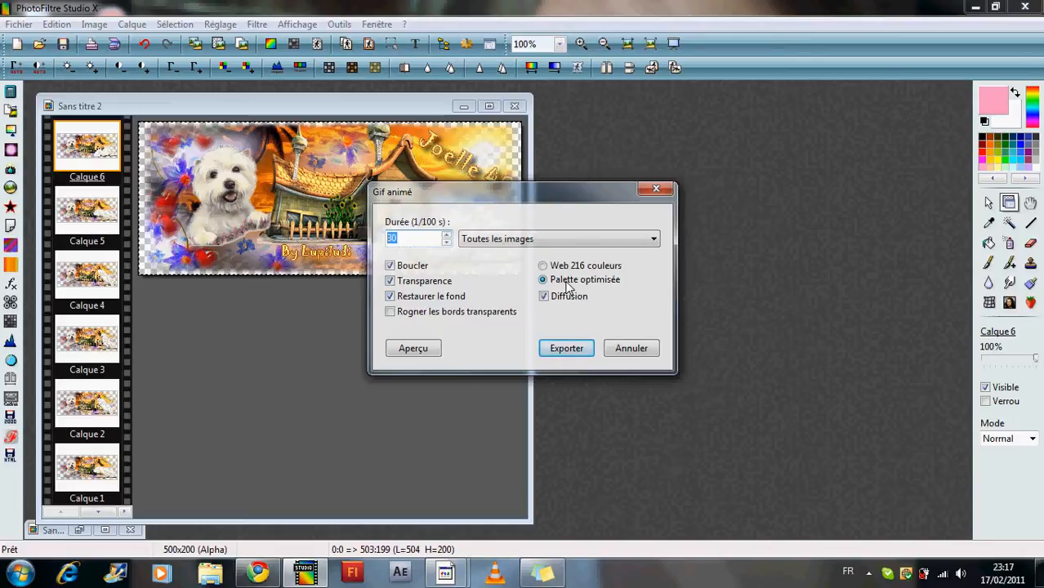
pyautogui.click(411, 349)
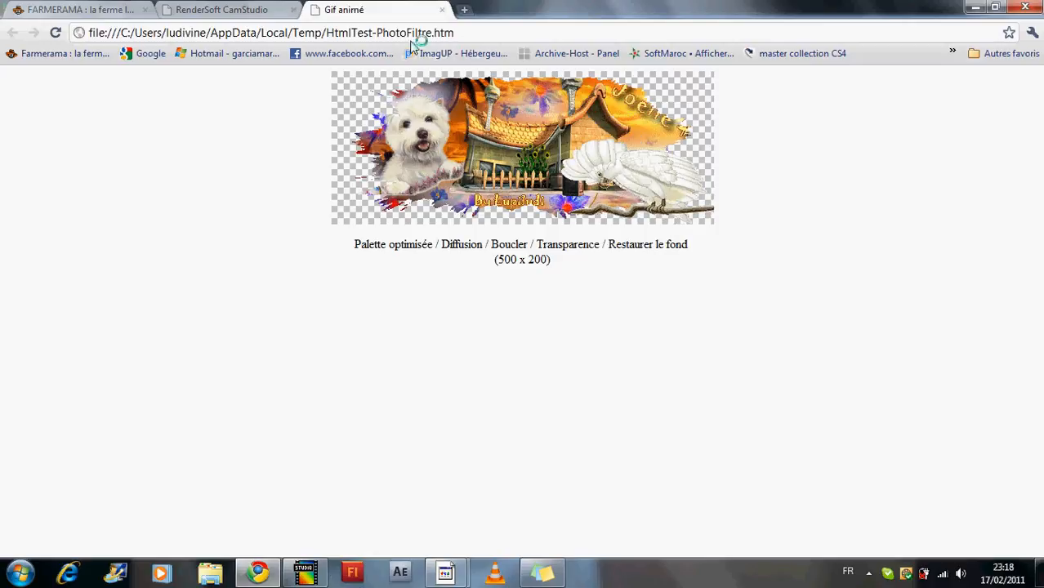
pyautogui.click(305, 572)
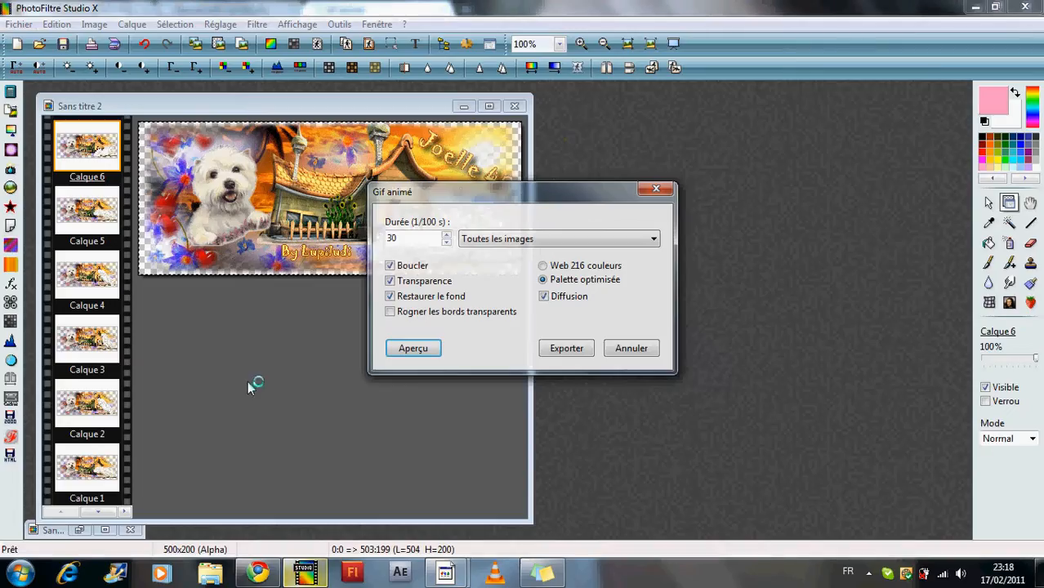
pyautogui.click(631, 349)
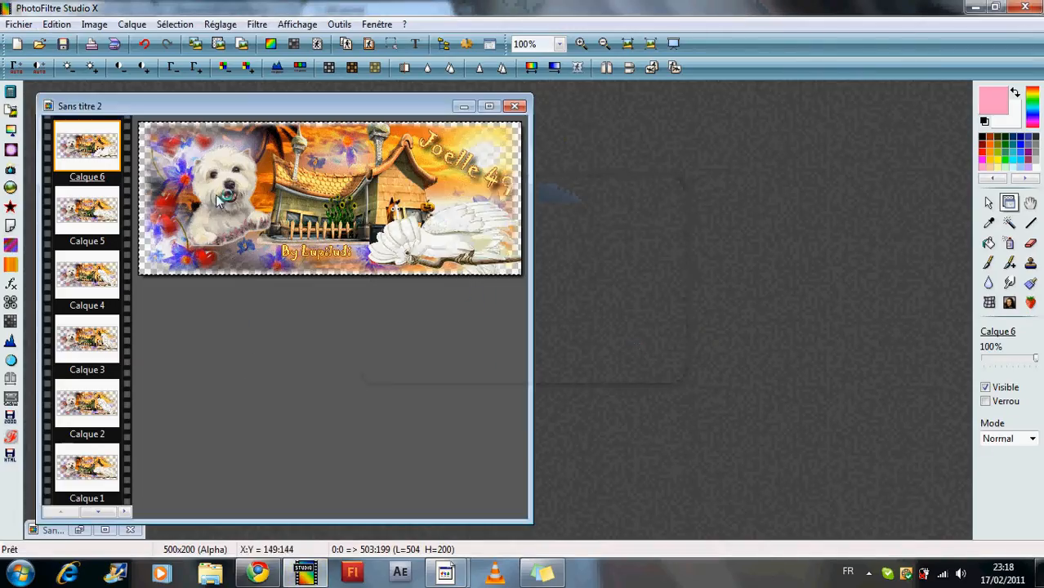
# Toggle the visibility of banner layers Calque 6 and Calque 5 to compare how their frames line up.
pyautogui.rightClick(80, 162)
pyautogui.click(84, 166)
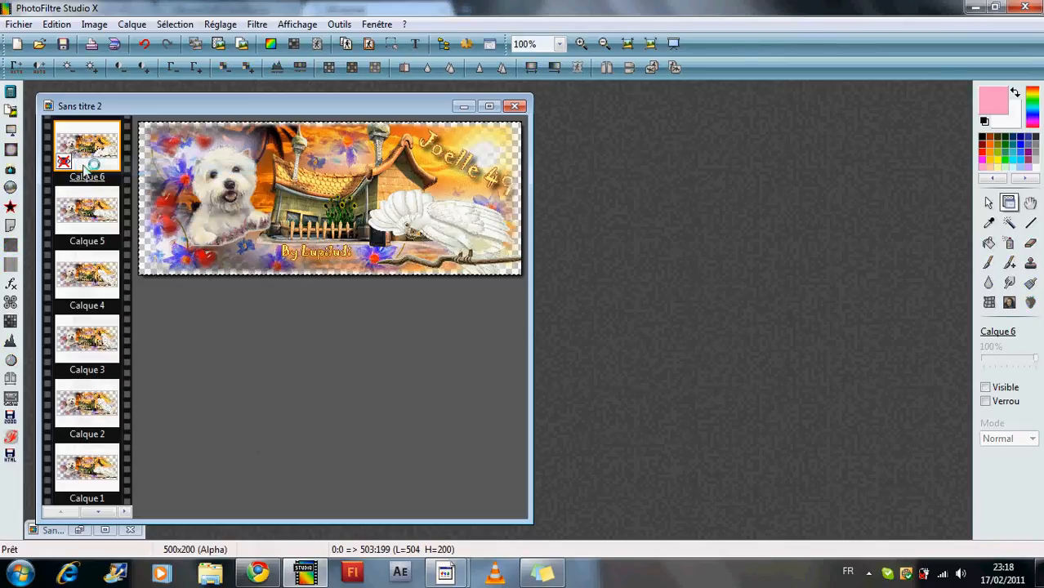
pyautogui.rightClick(92, 170)
pyautogui.click(92, 170)
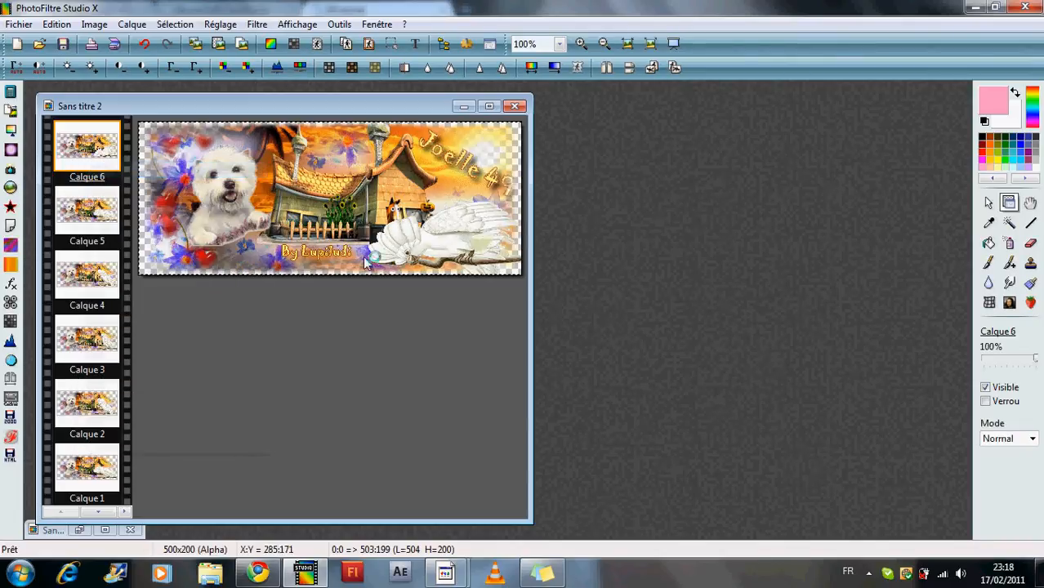
pyautogui.rightClick(99, 225)
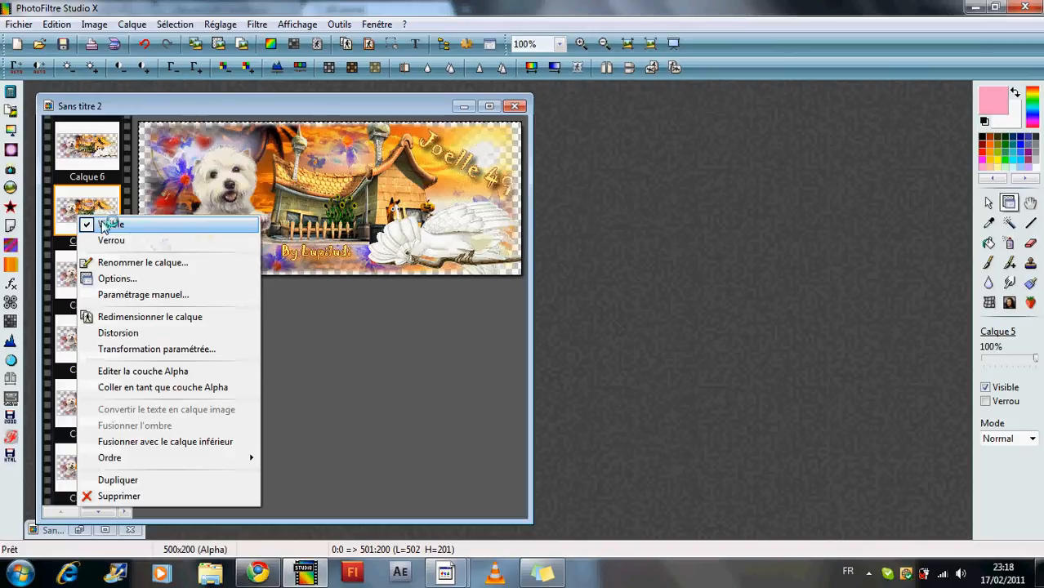
pyautogui.click(96, 220)
pyautogui.rightClick(92, 225)
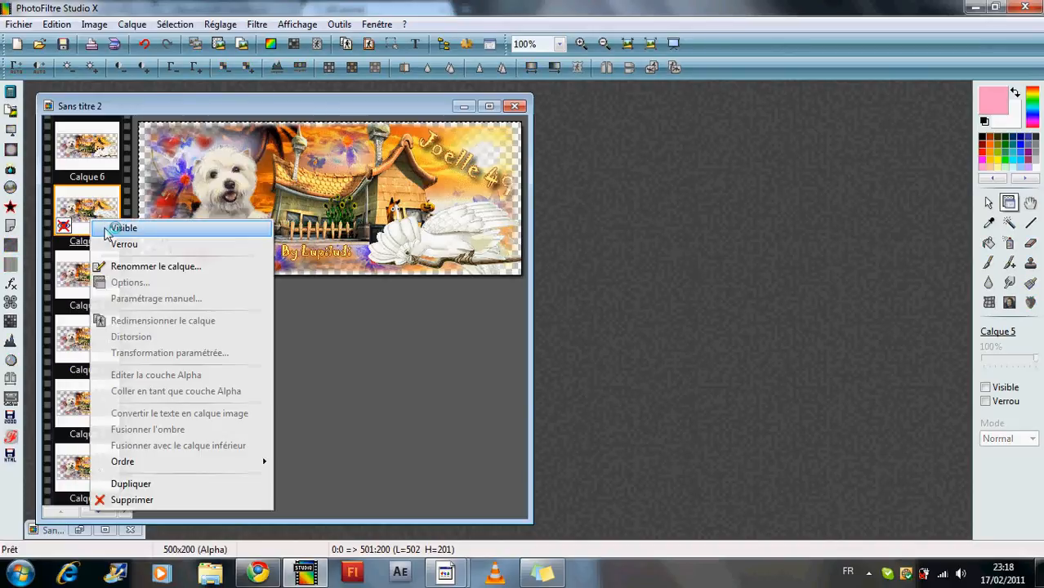
pyautogui.click(99, 222)
# Nudge banner layer Calque 5 to about 2:0 px with Calque 6 hidden, and make Calque 6 visible again.
pyautogui.rightClick(92, 152)
pyautogui.click(95, 157)
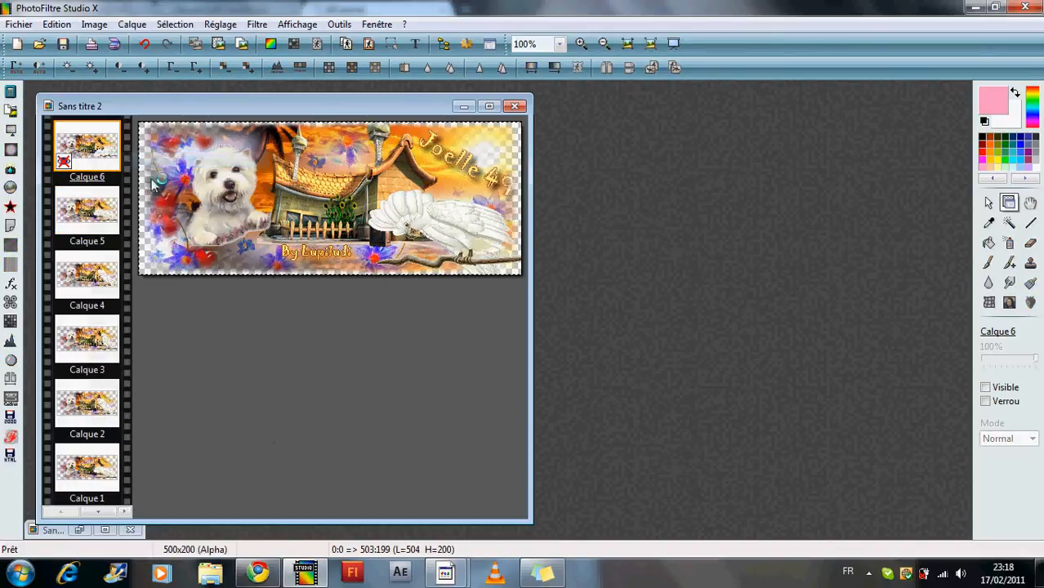
pyautogui.moveTo(415, 259); pyautogui.dragTo(416, 260)
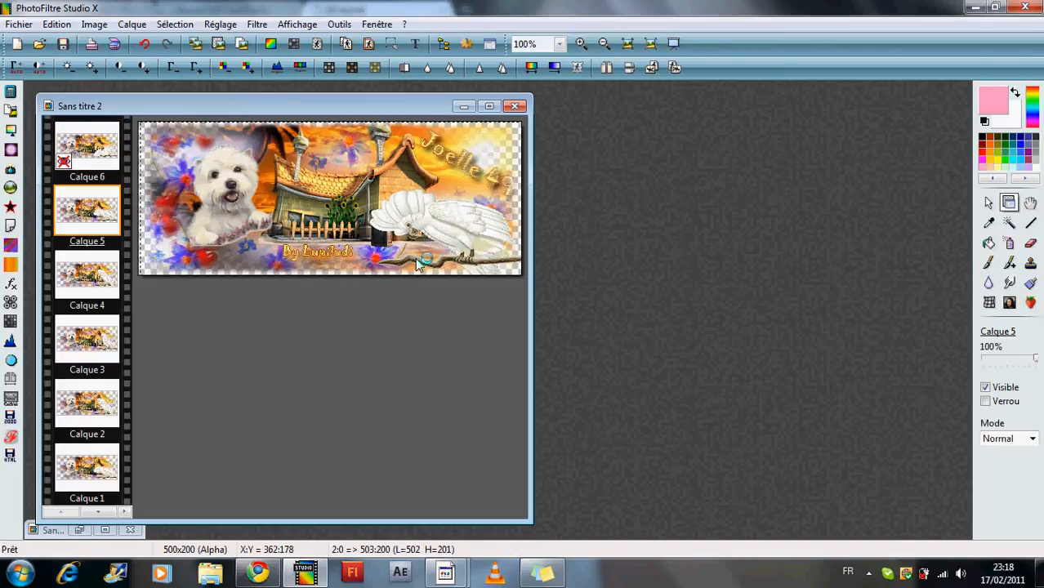
pyautogui.rightClick(64, 161)
pyautogui.click(95, 156)
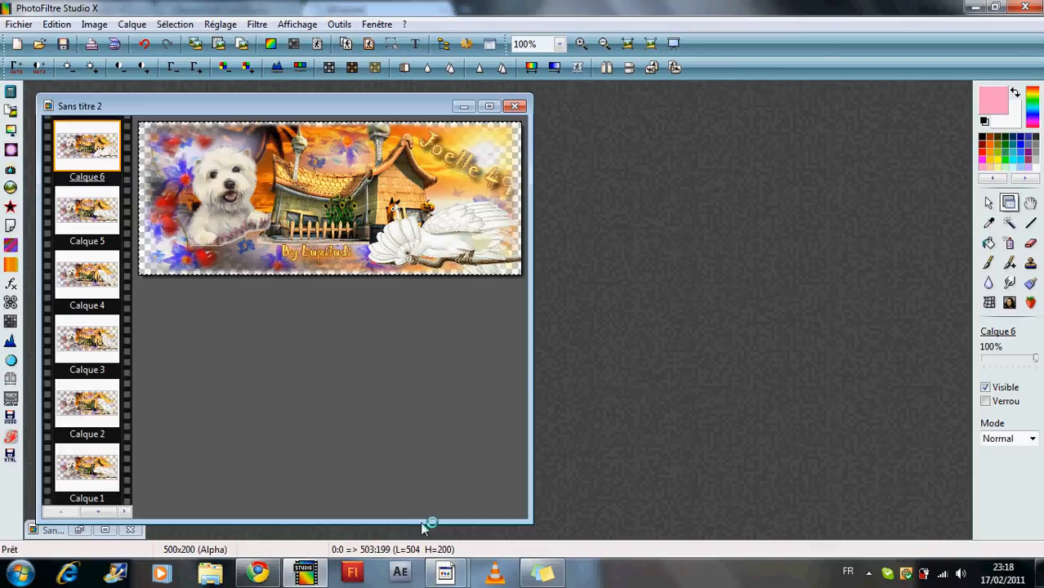
pyautogui.moveTo(446, 572)
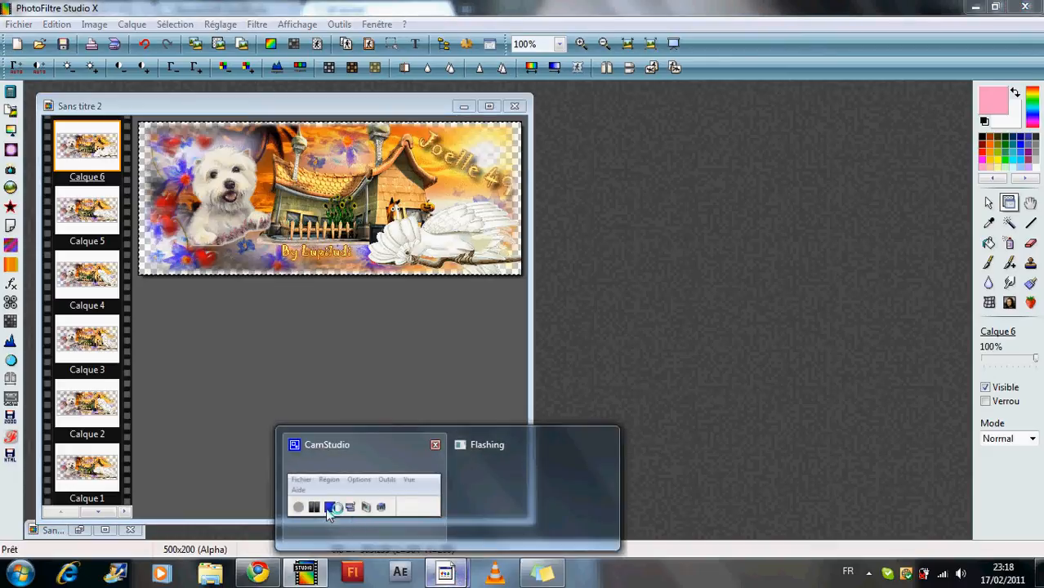